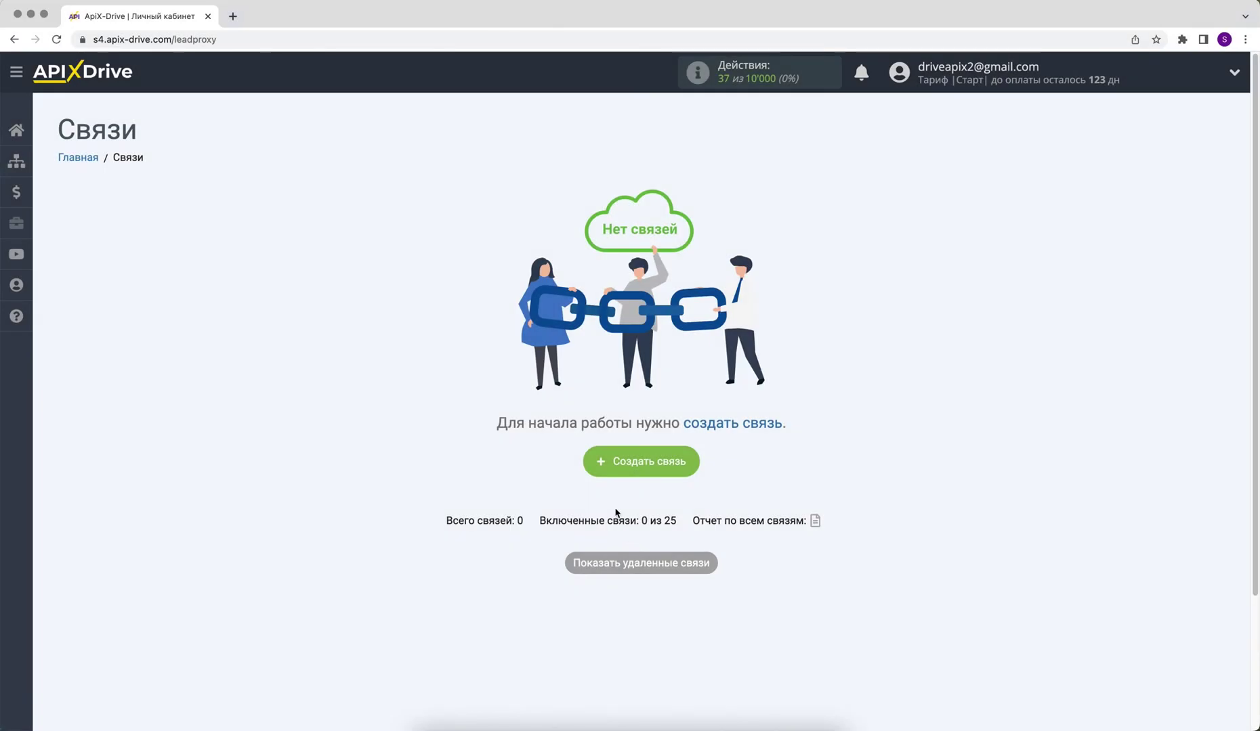
# Create a new connection and choose Monobank as its data source system.
pyautogui.click(601, 474)
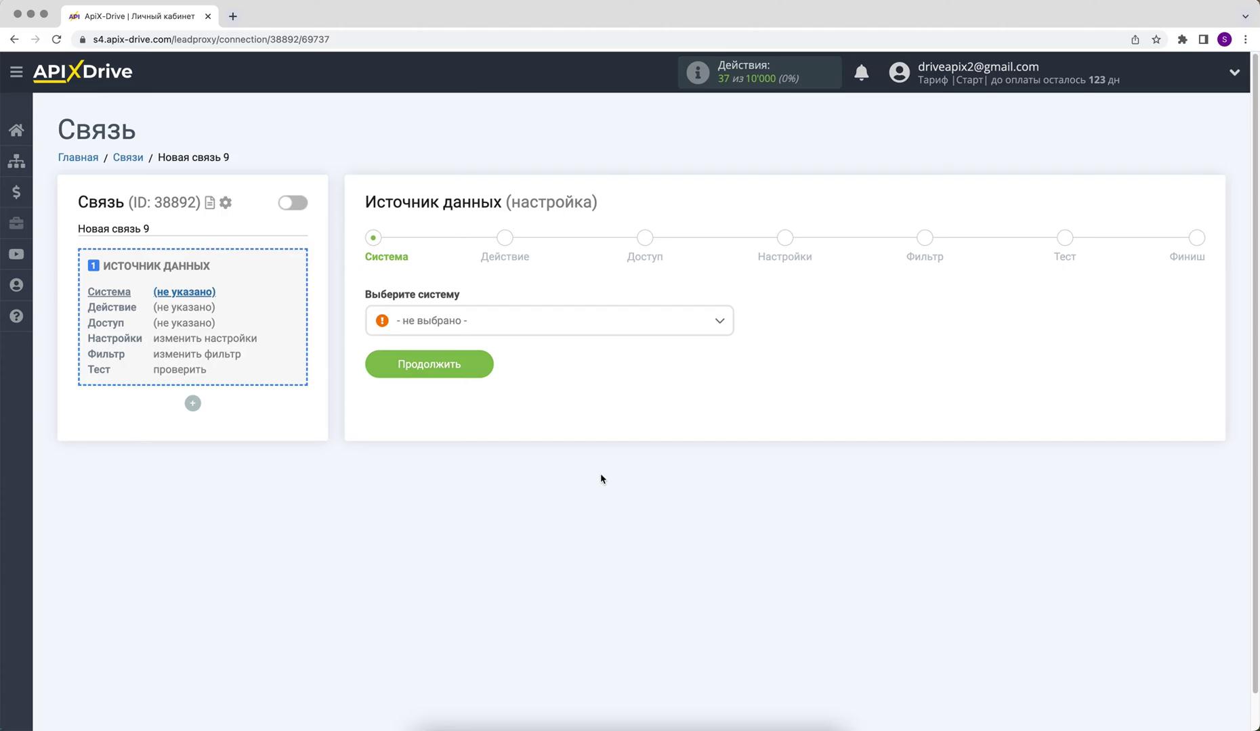
pyautogui.click(575, 328)
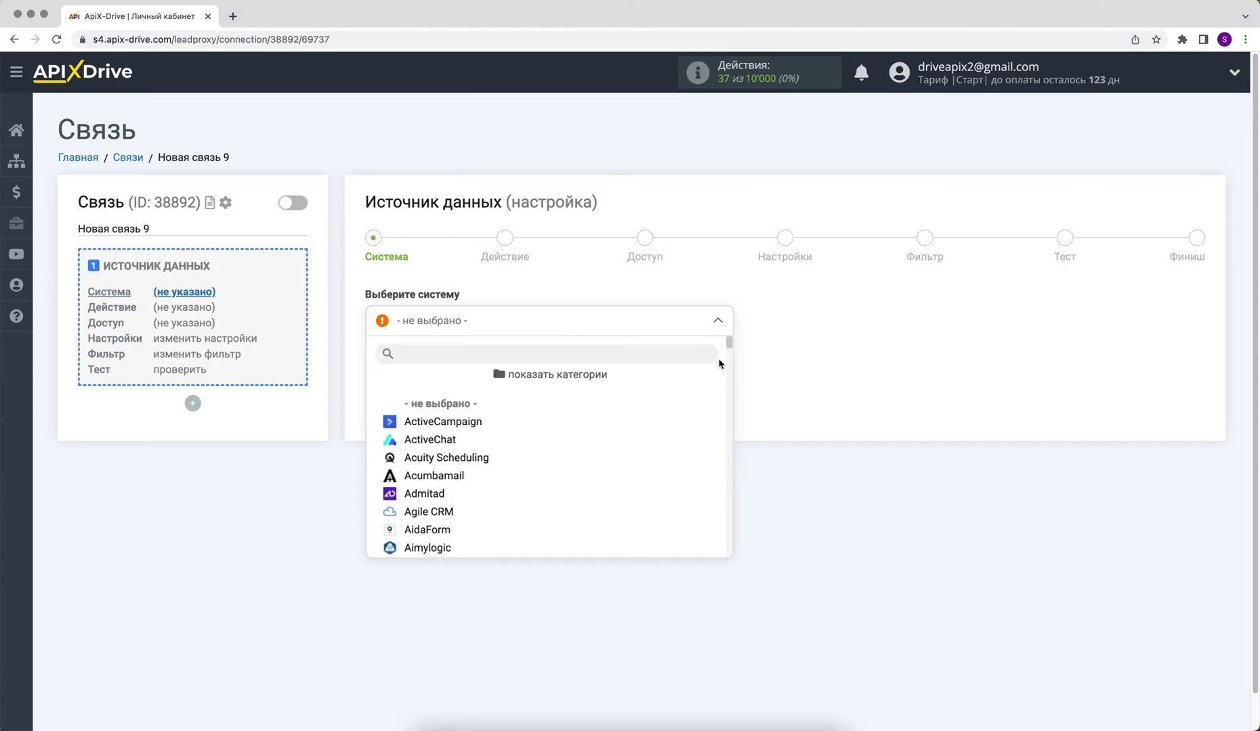
pyautogui.scroll(-3, 721, 356)
pyautogui.moveTo(728, 351); pyautogui.dragTo(725, 465)
pyautogui.click(438, 434)
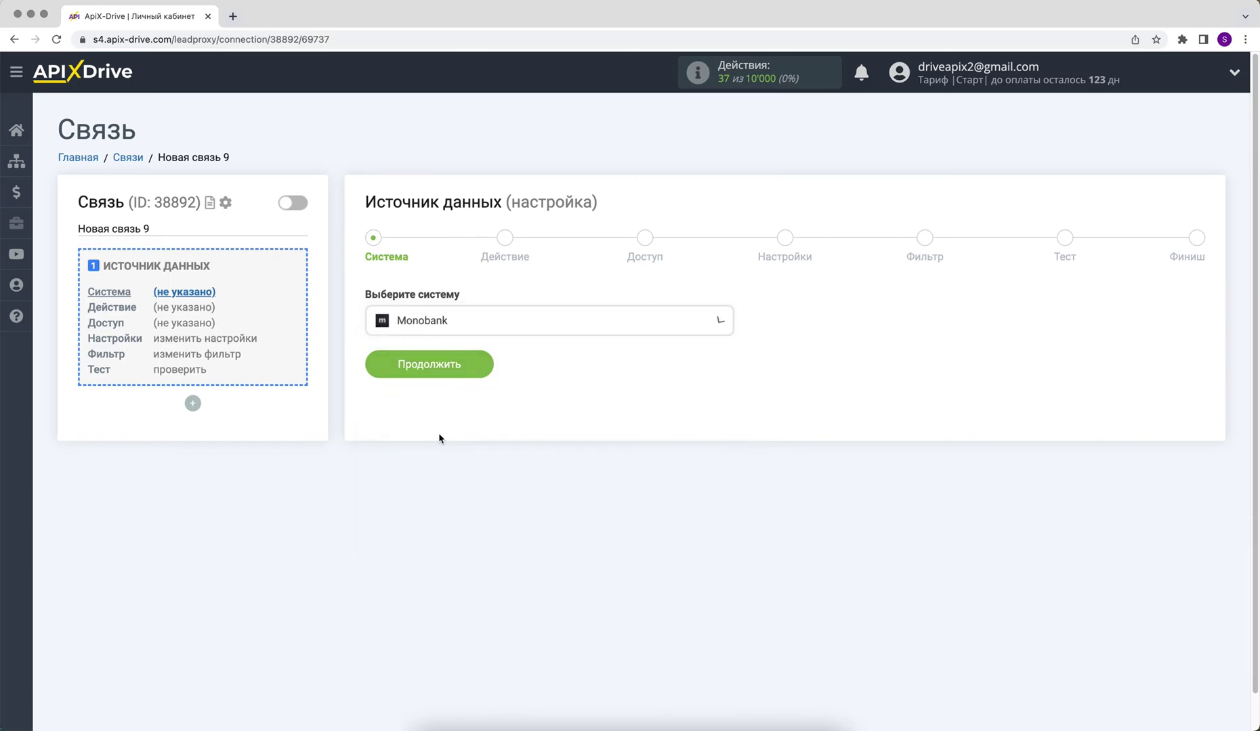
pyautogui.click(389, 371)
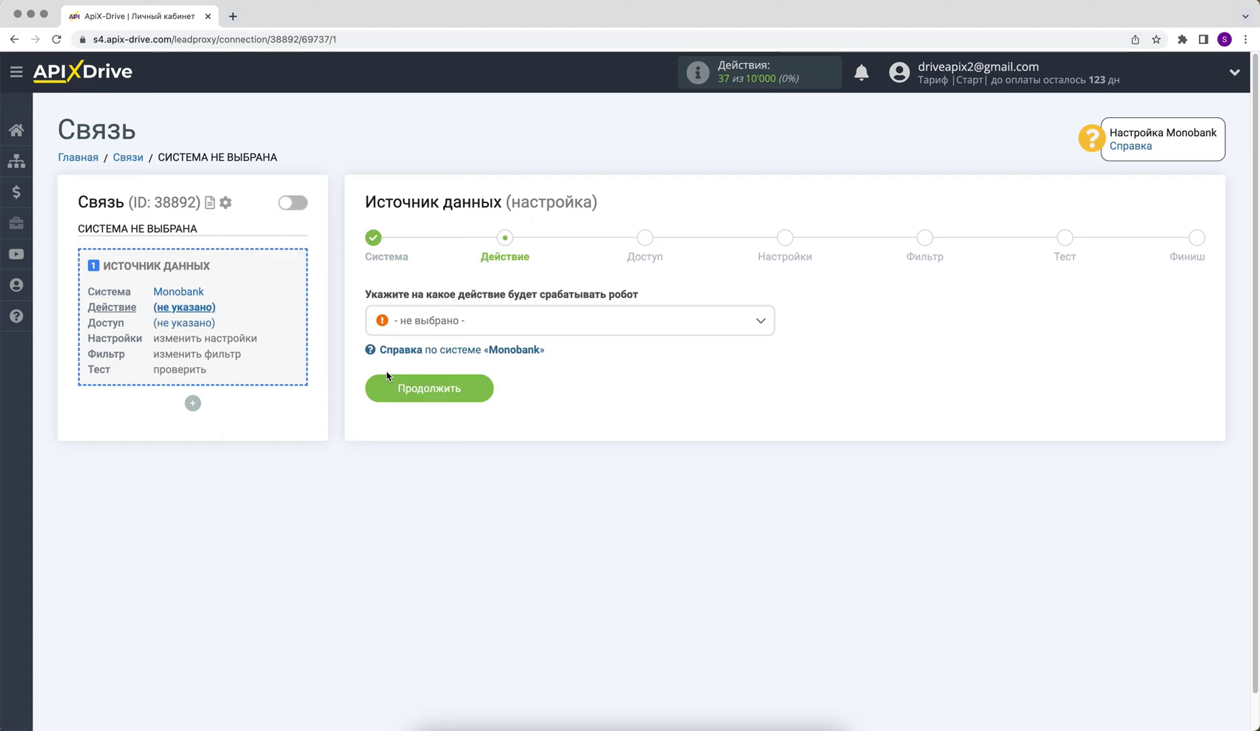
# Set the data source action to "Загрузить ТРАНЗАКЦИИ (новые)" and continue to account access.
pyautogui.click(417, 332)
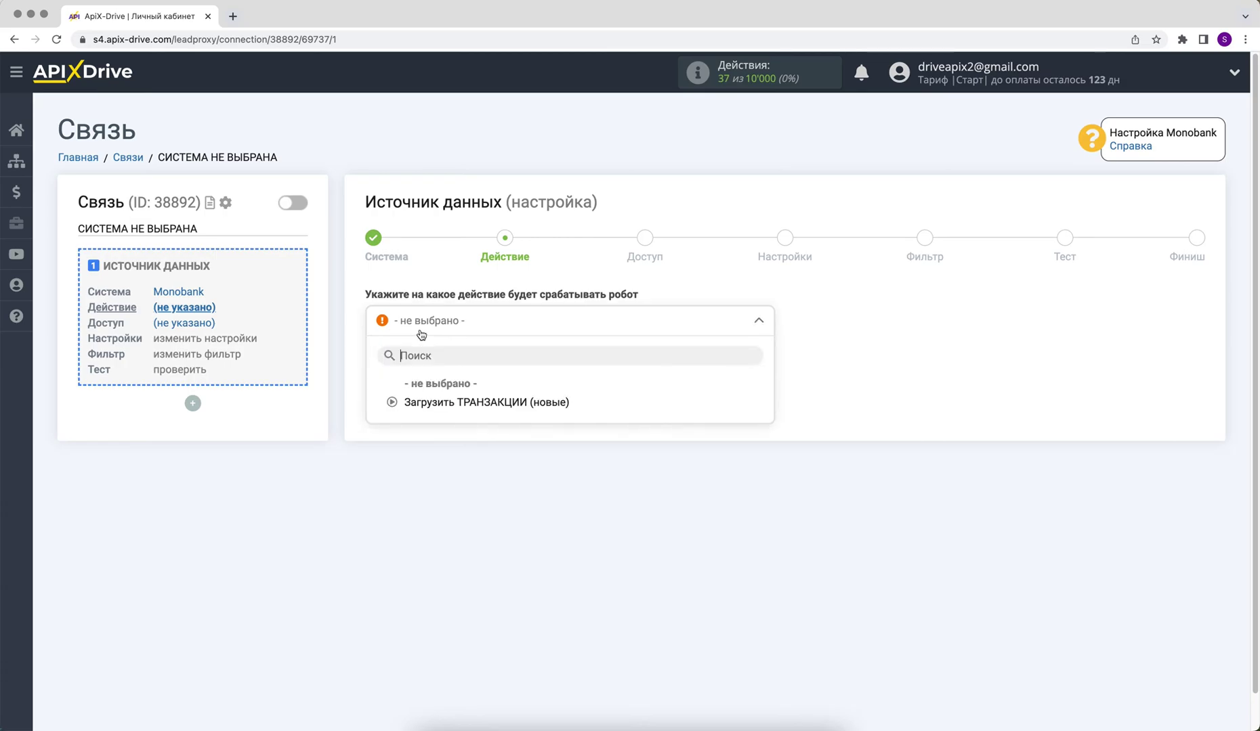
pyautogui.click(424, 409)
pyautogui.click(377, 389)
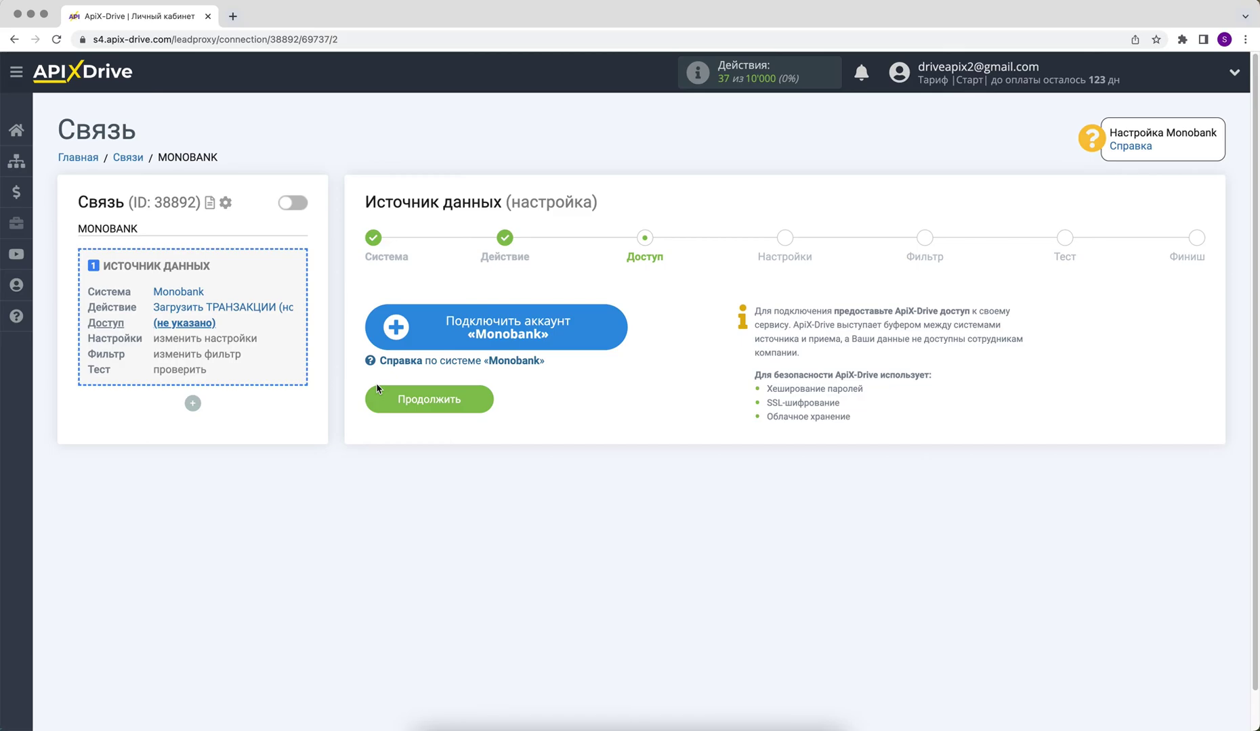
# Connect a Monobank account under the suggested name through the QR code authorization and choose it as the source login.
pyautogui.click(390, 341)
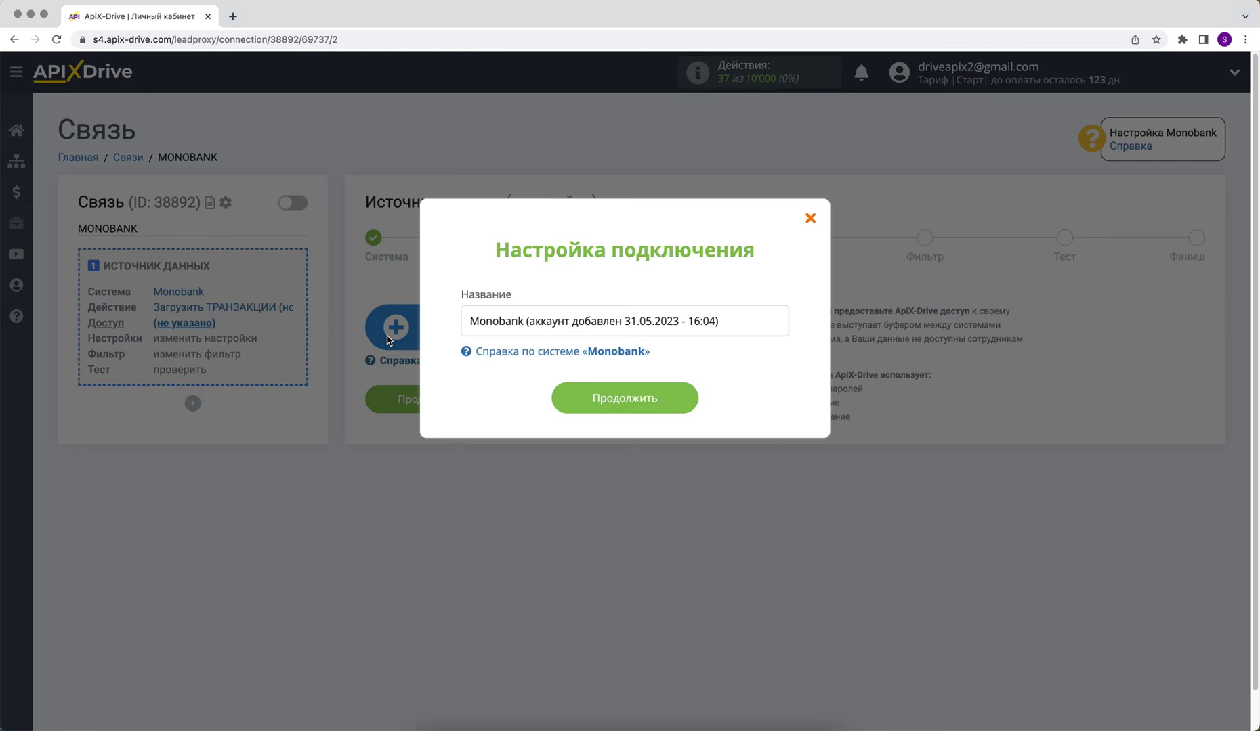
pyautogui.click(556, 408)
pyautogui.scroll(-2, 564, 411)
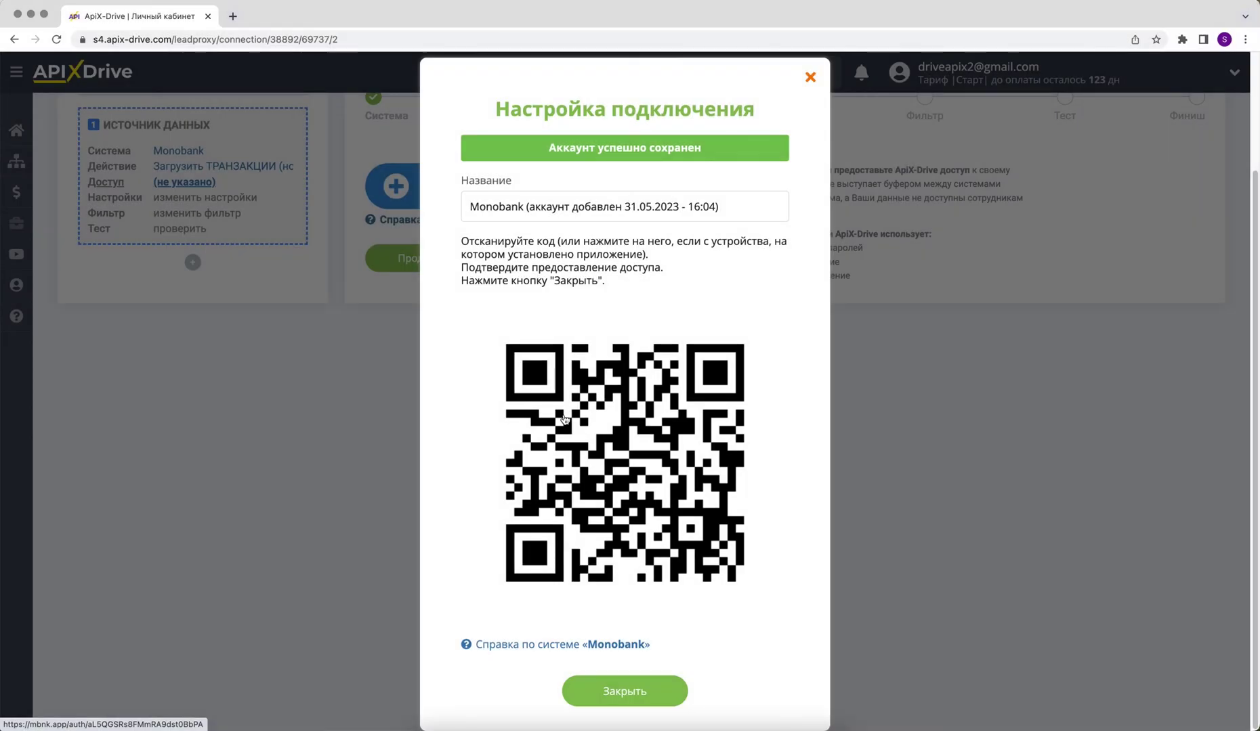
pyautogui.click(635, 701)
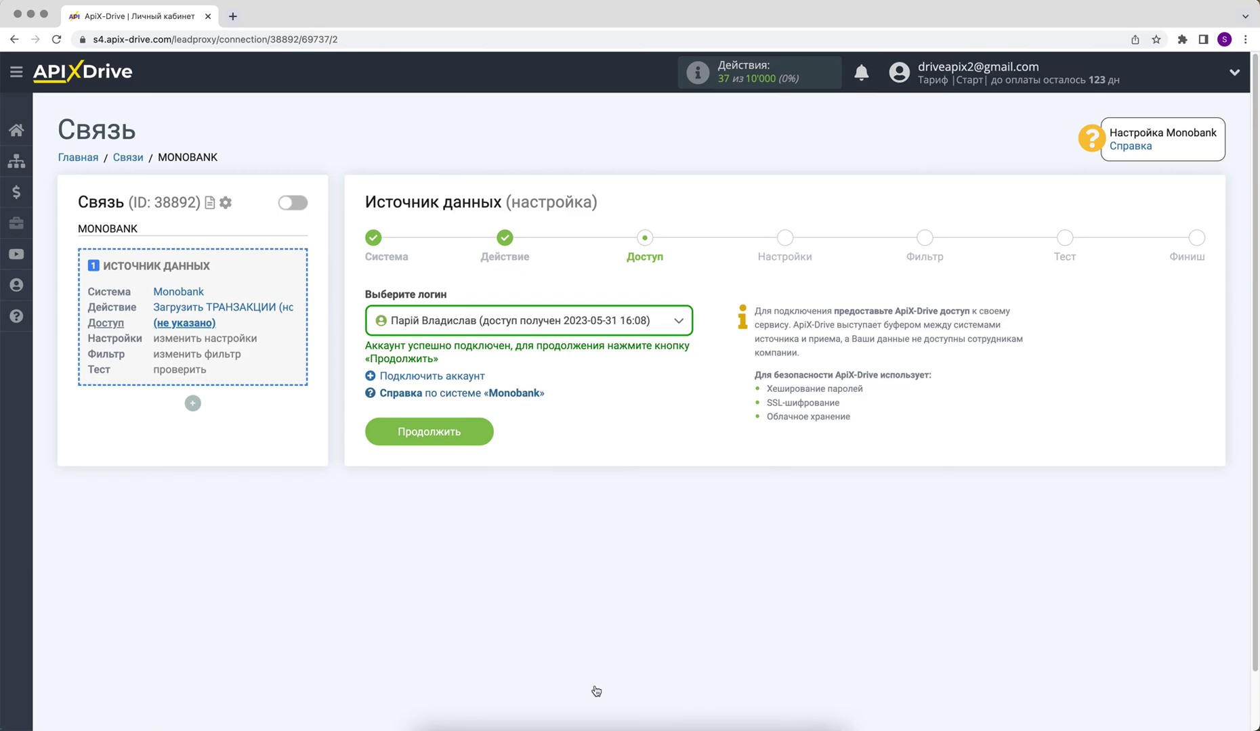
pyautogui.click(594, 341)
pyautogui.click(580, 424)
pyautogui.click(415, 433)
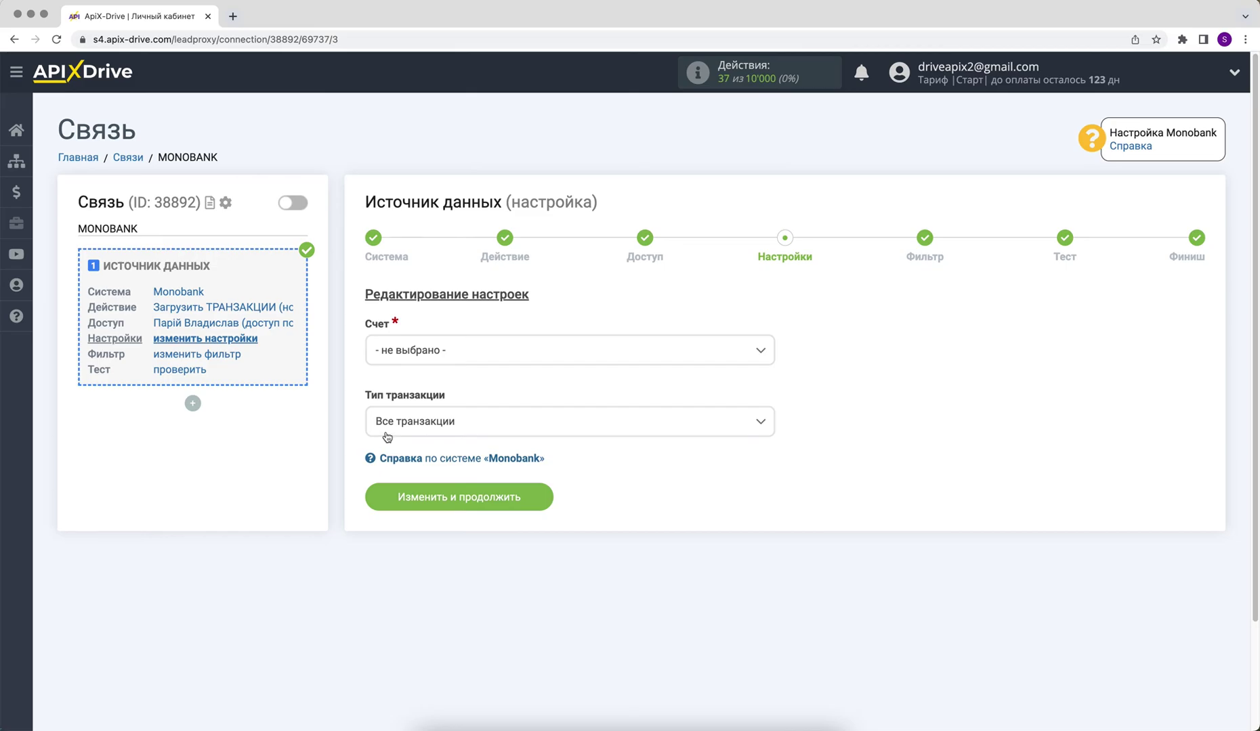
# Set the source account to the Черная (UAH) card and the transaction type to "Все транзакции", and save these settings.
pyautogui.click(417, 357)
pyautogui.click(426, 436)
pyautogui.click(413, 420)
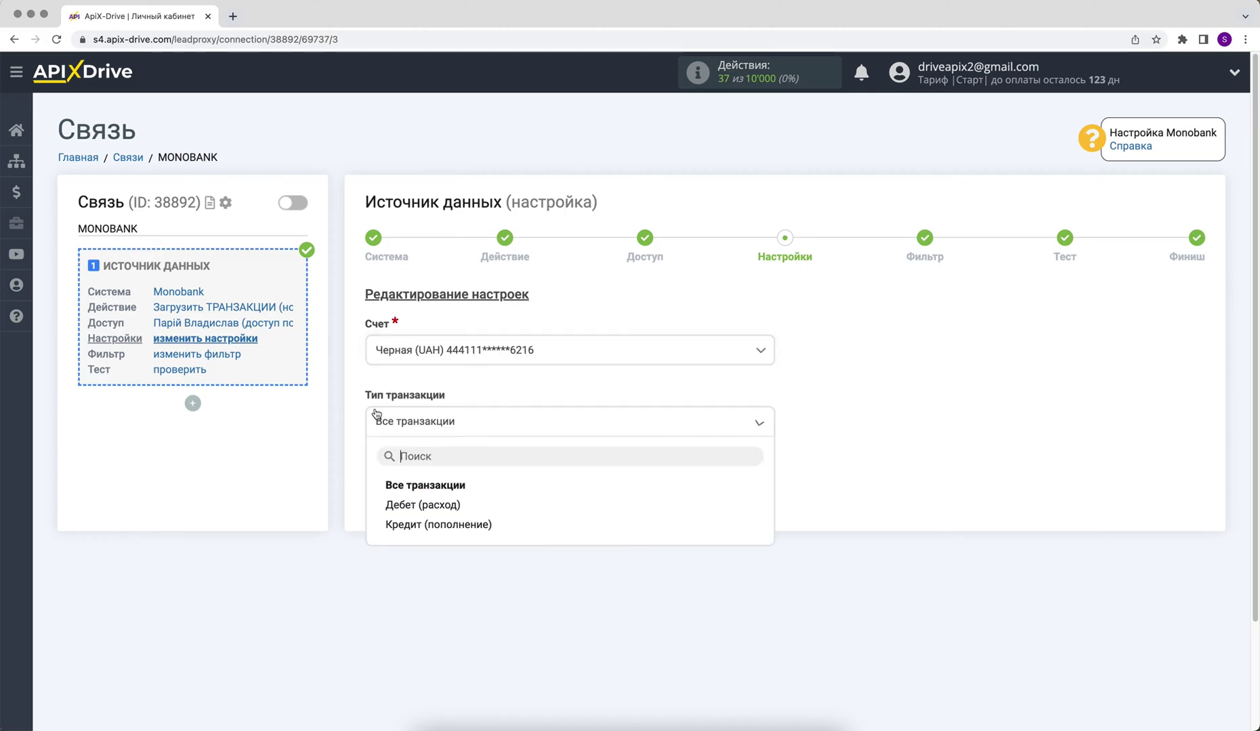
pyautogui.click(398, 484)
pyautogui.click(387, 498)
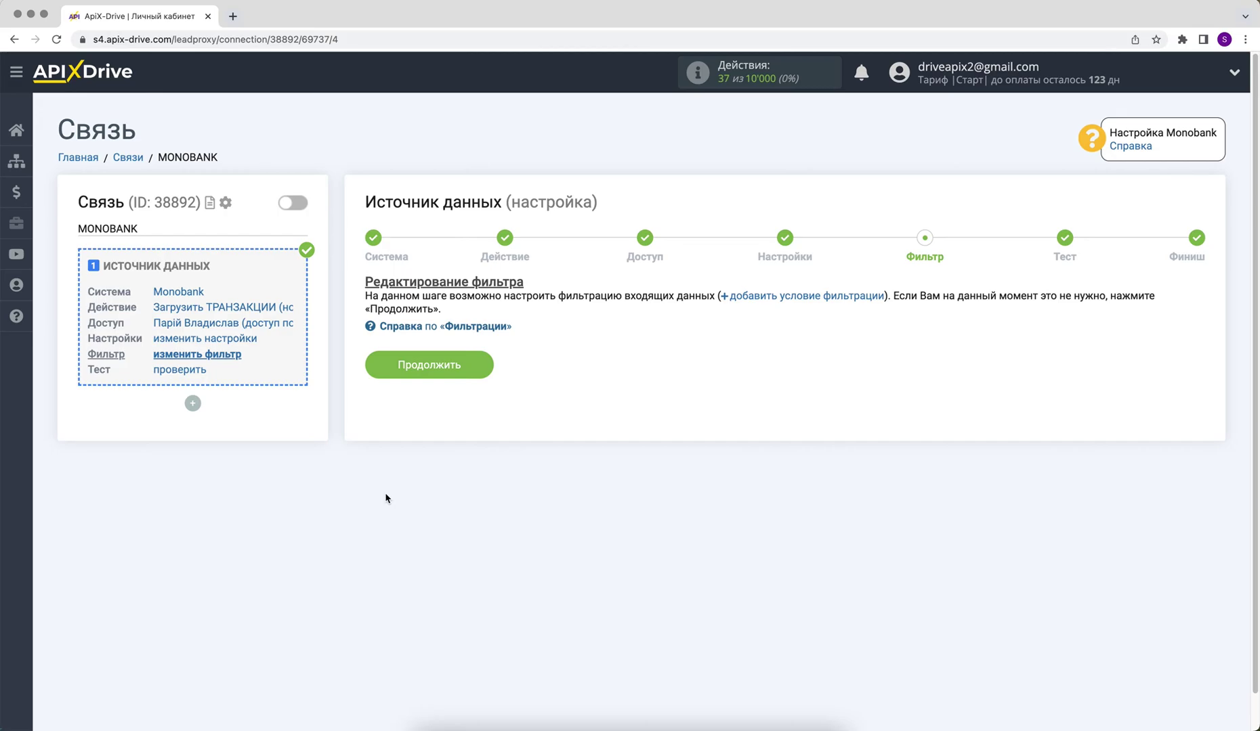
# Finish the data source setup without filter conditions, accepting the test data, and start the data reception setup.
pyautogui.click(384, 372)
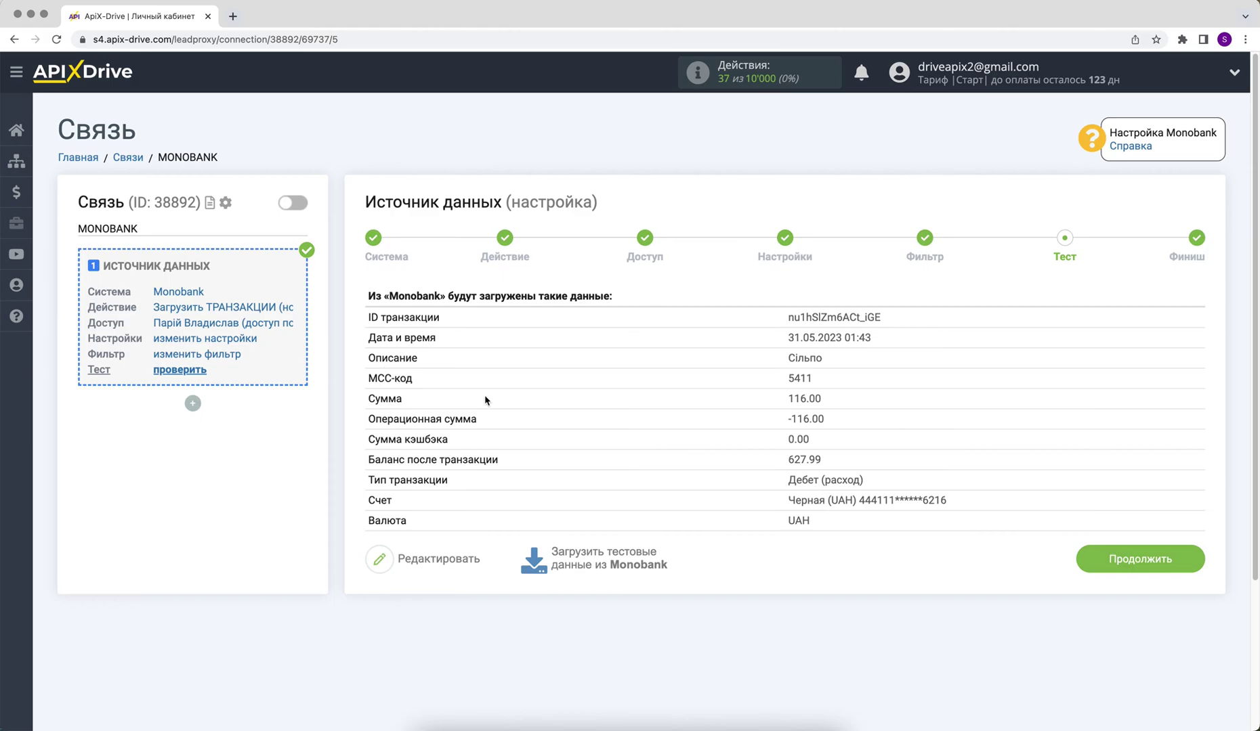
pyautogui.click(1085, 558)
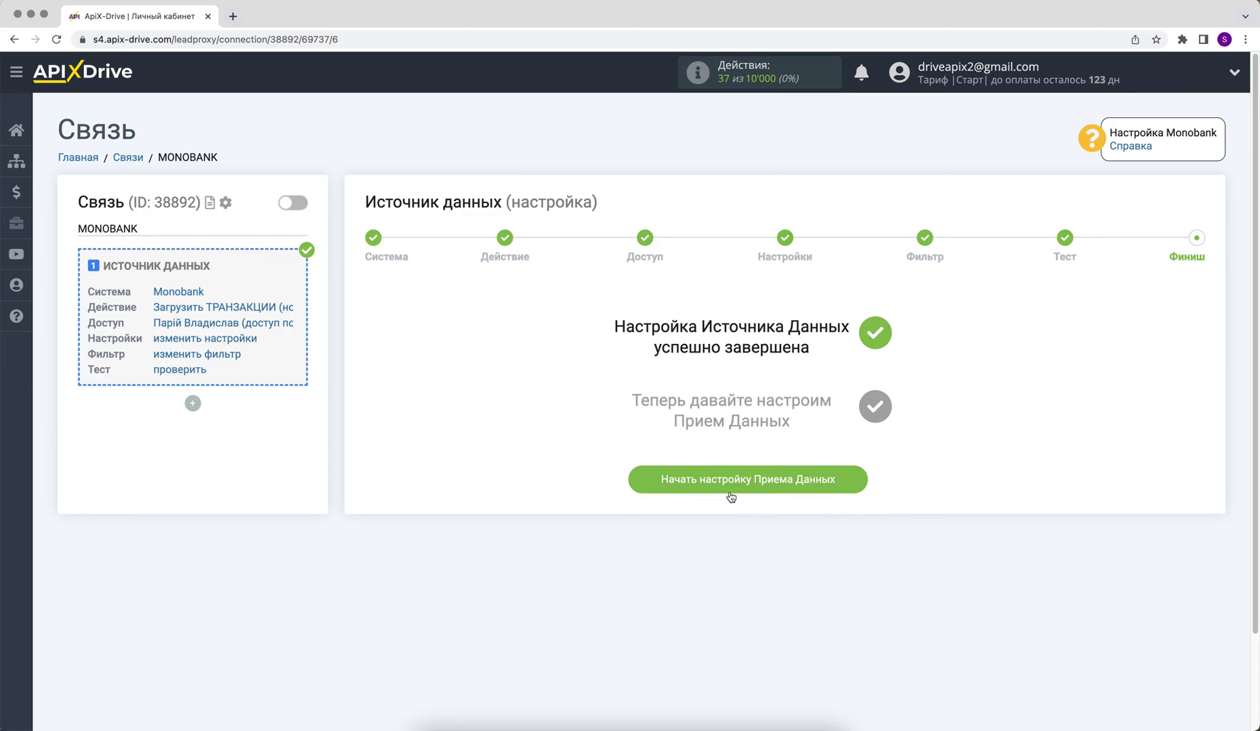
pyautogui.click(665, 479)
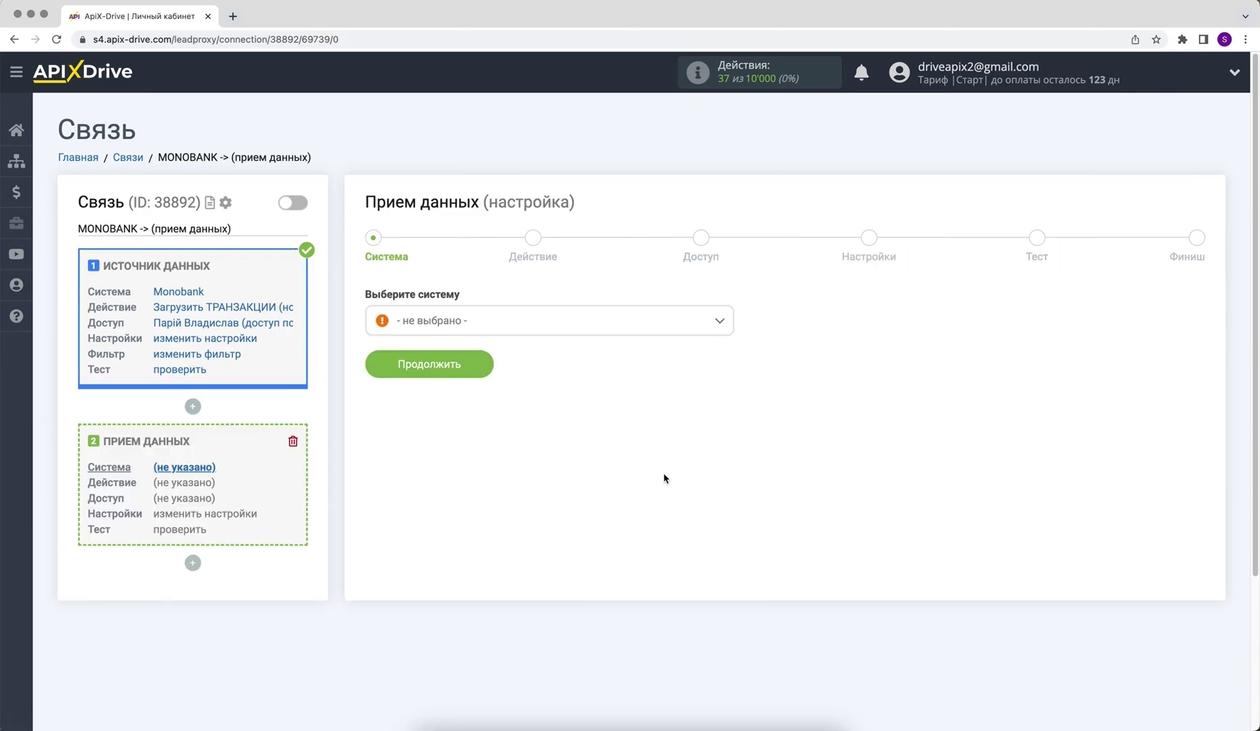
# Choose Телеграм as the system that receives the data.
pyautogui.click(652, 328)
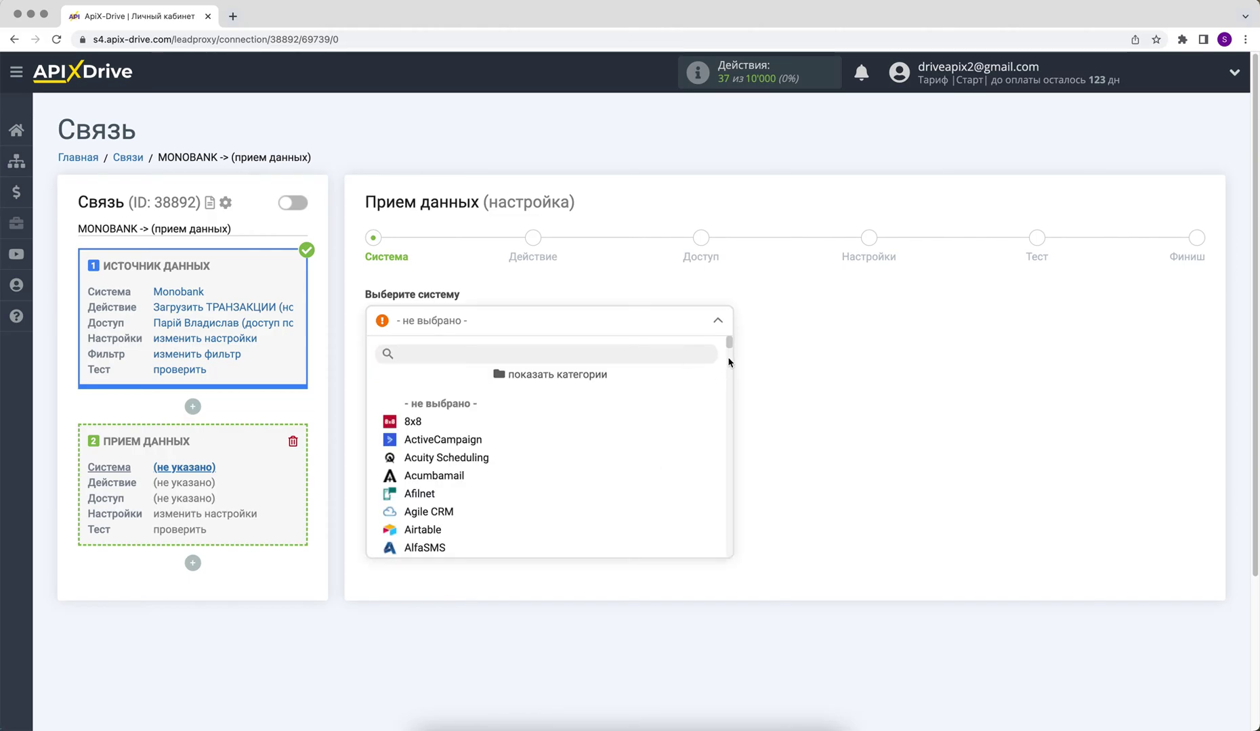
pyautogui.moveTo(729, 343); pyautogui.dragTo(734, 555)
pyautogui.click(427, 537)
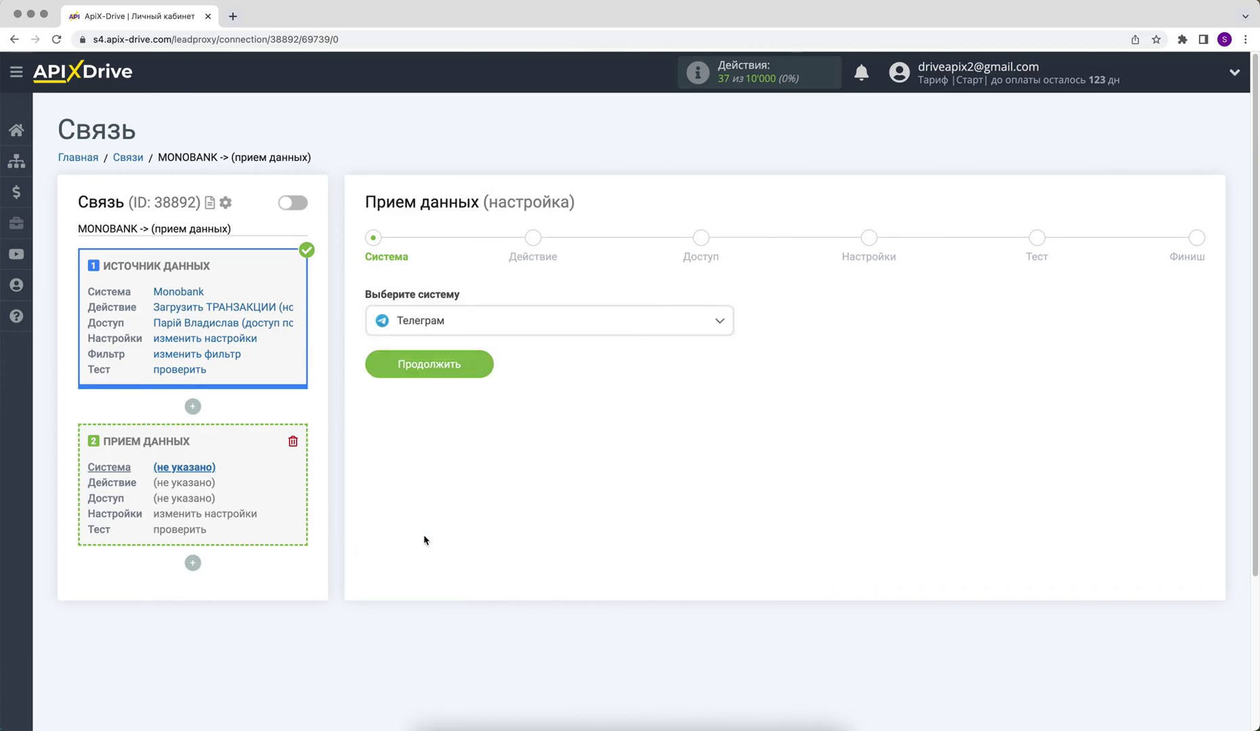
pyautogui.click(380, 366)
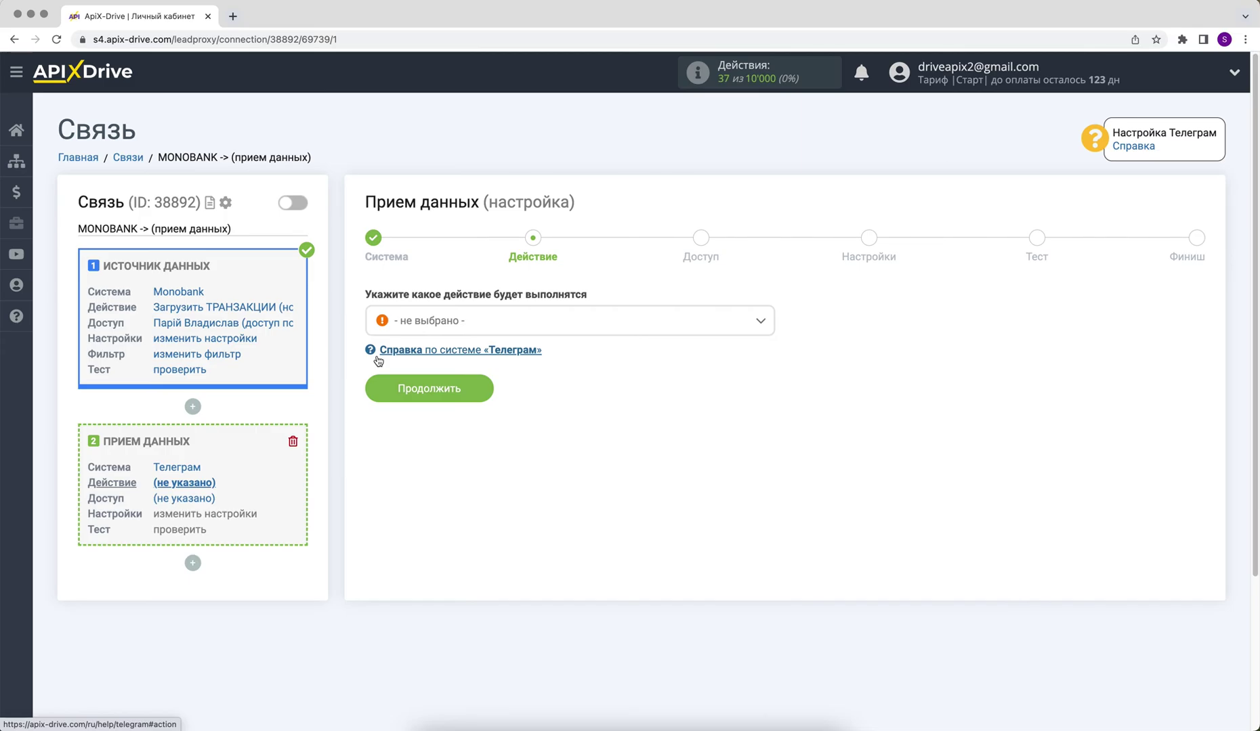
# Set the data reception action to "Отправить СООБЩЕНИЕ" and continue to account access.
pyautogui.click(406, 323)
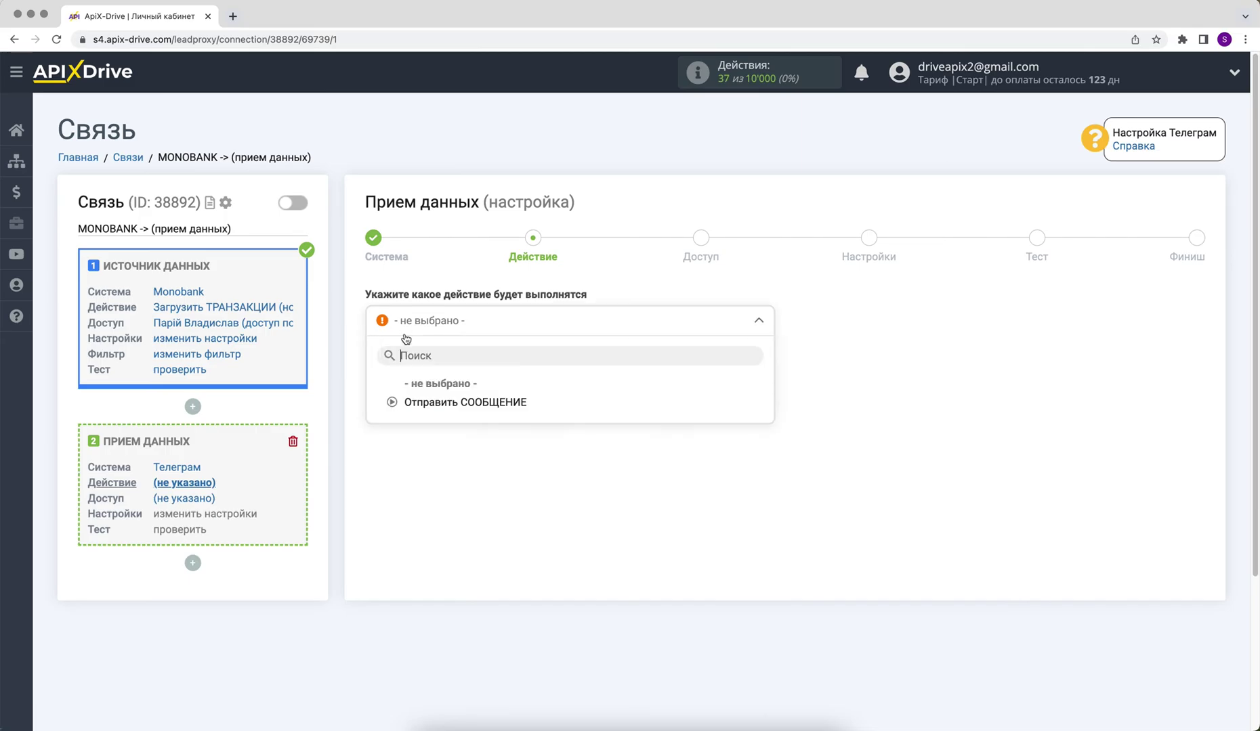
pyautogui.click(413, 401)
pyautogui.click(387, 397)
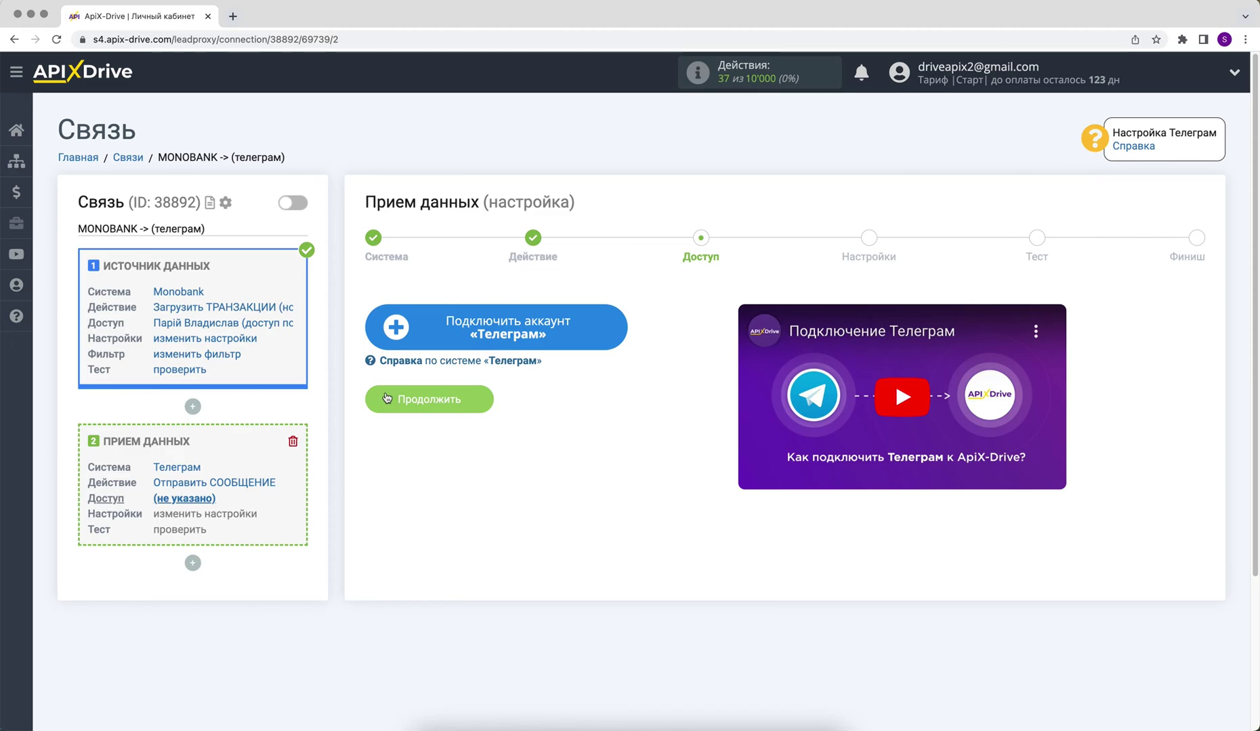
pyautogui.click(398, 343)
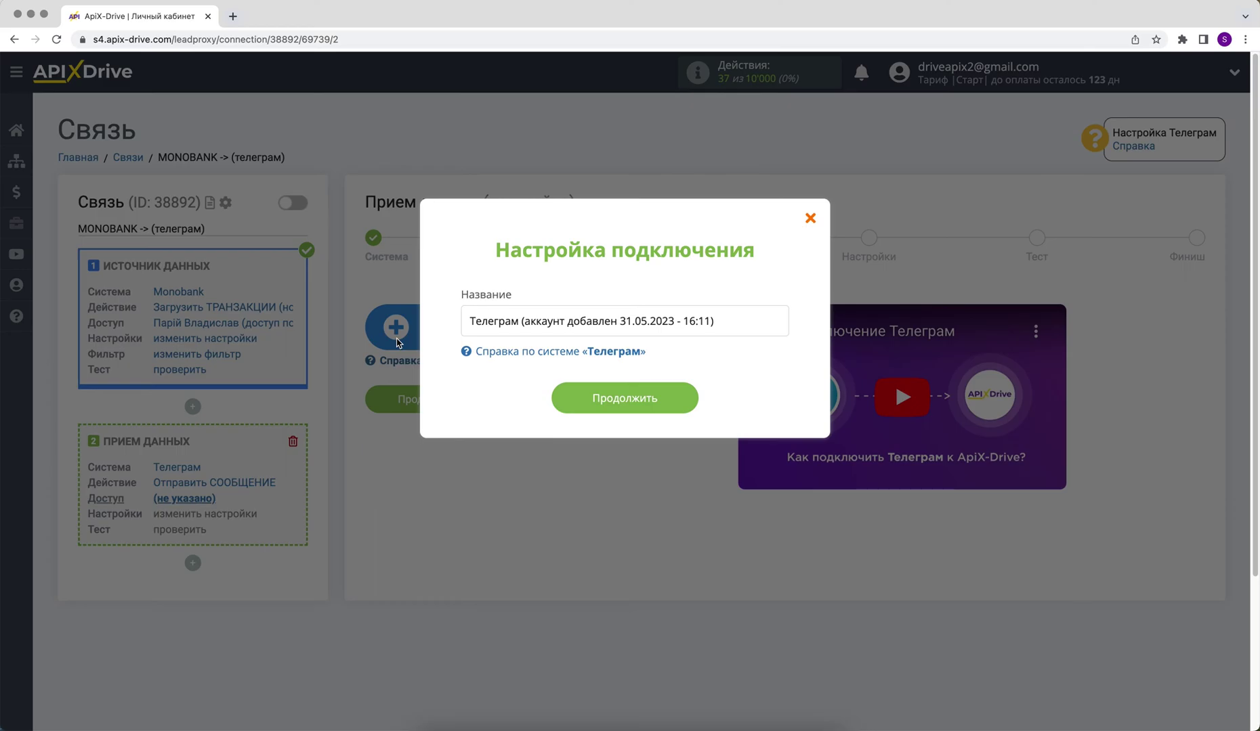
pyautogui.click(566, 404)
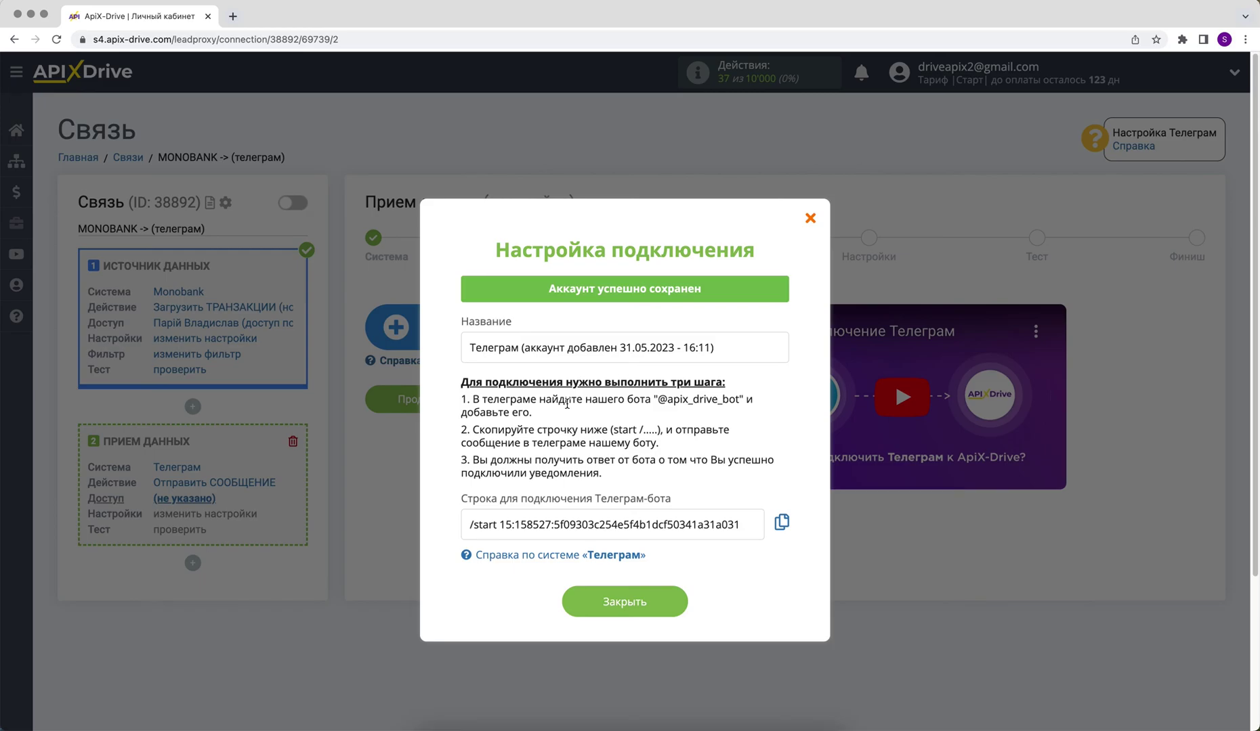
pyautogui.moveTo(659, 400); pyautogui.dragTo(738, 404)
pyautogui.rightClick(724, 402)
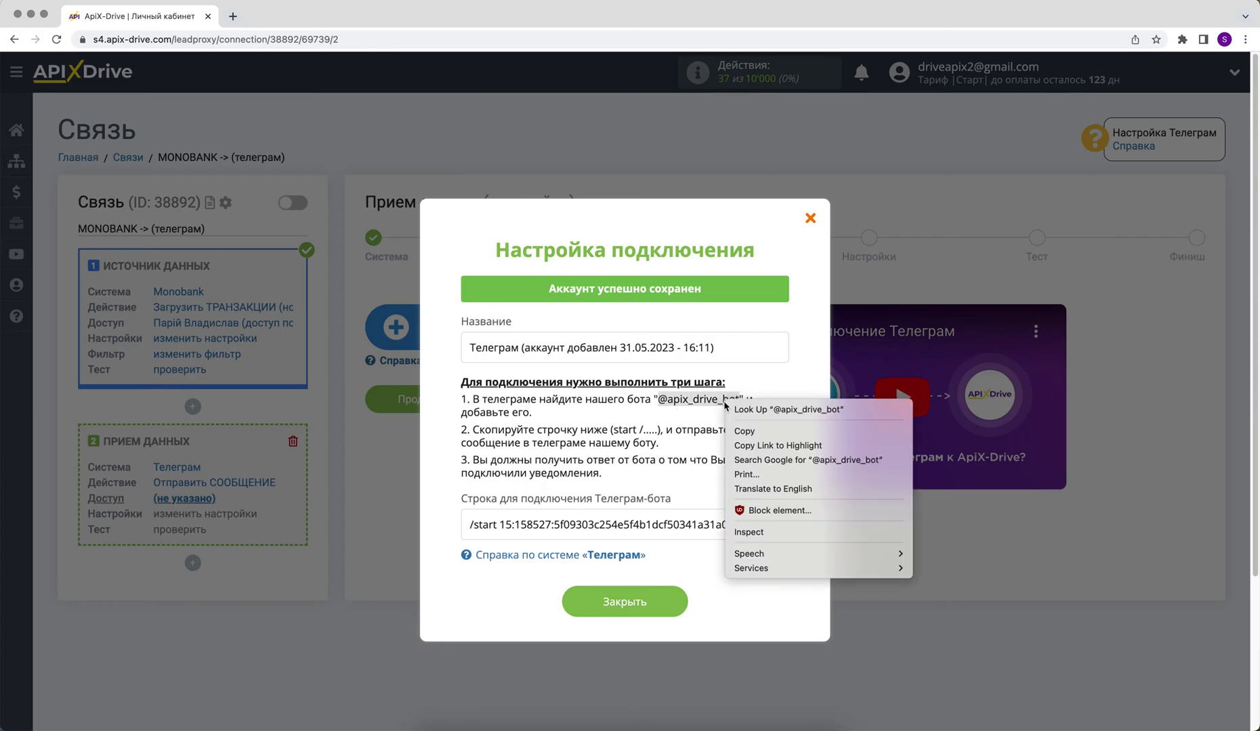
pyautogui.click(752, 431)
pyautogui.press('super+Tab')
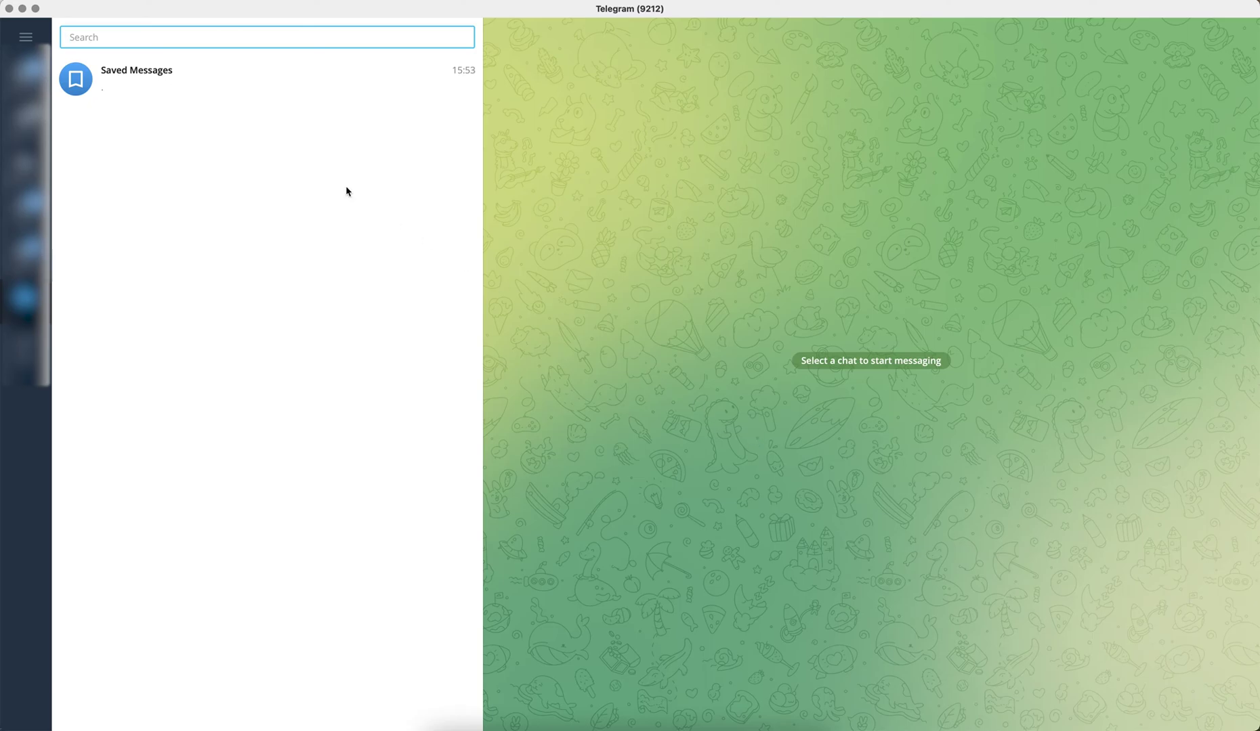
pyautogui.rightClick(199, 42)
pyautogui.click(226, 156)
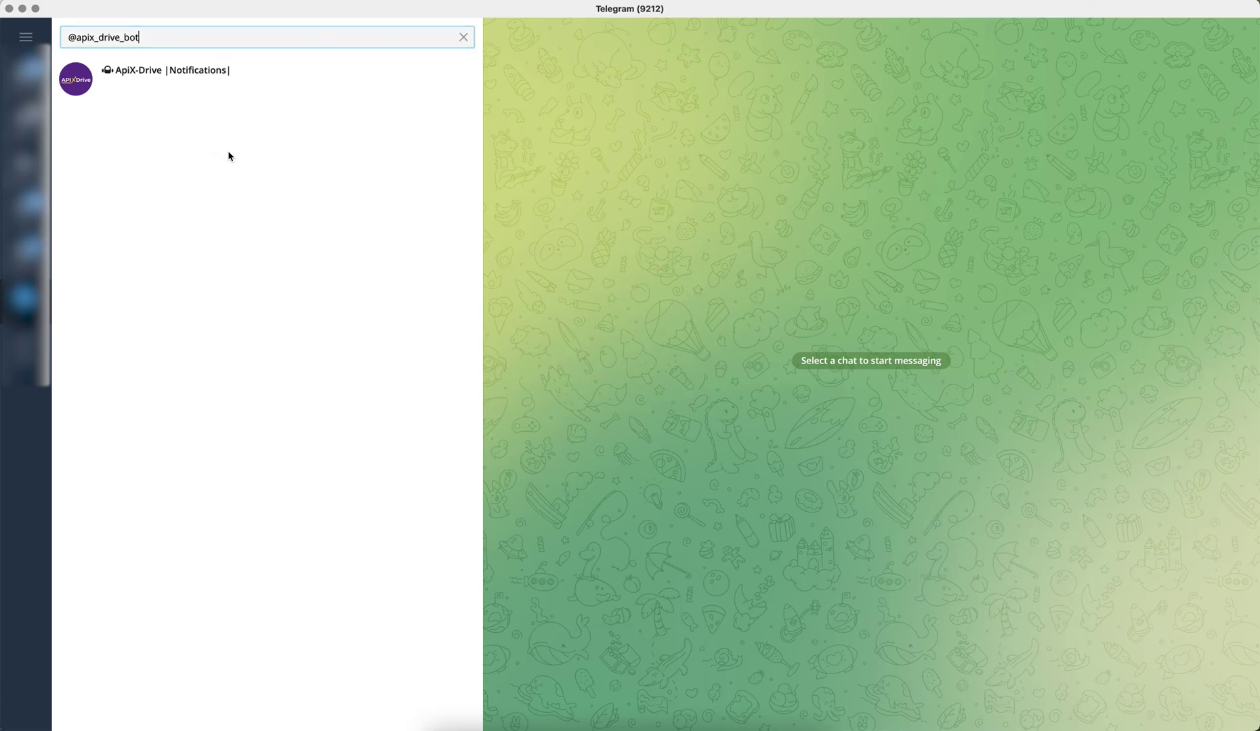
pyautogui.click(199, 98)
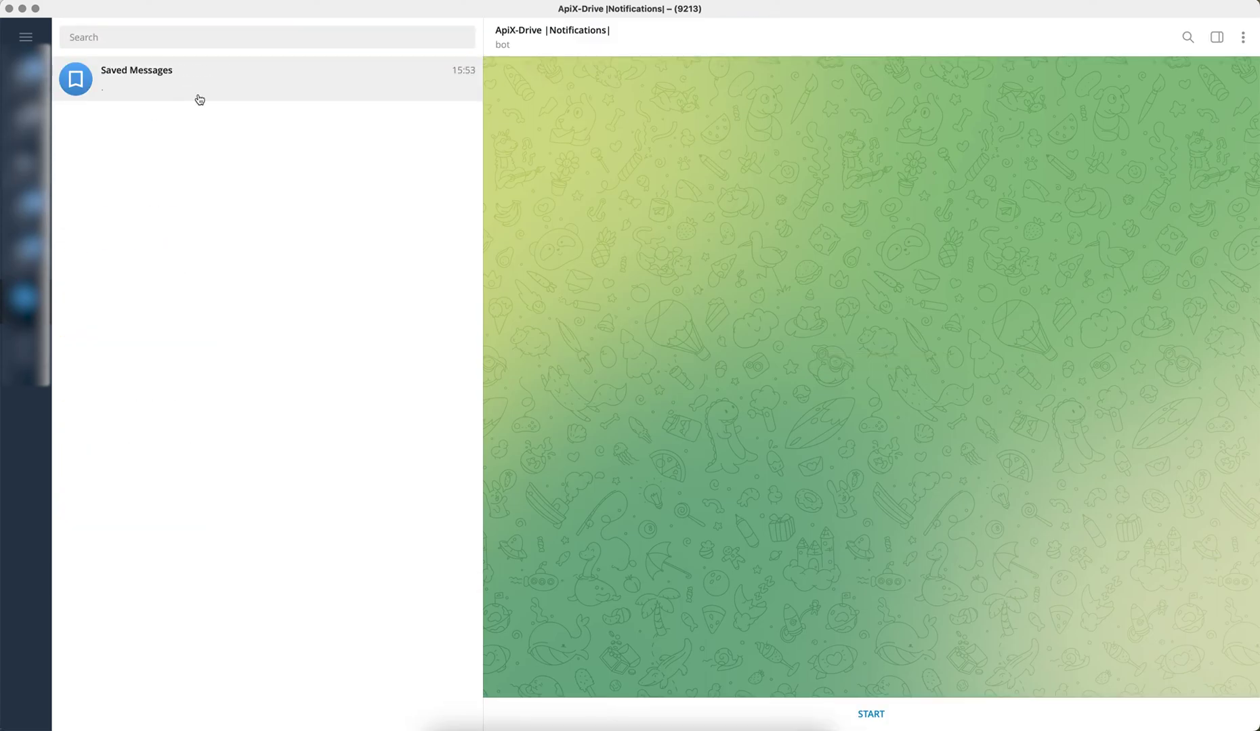
pyautogui.click(866, 710)
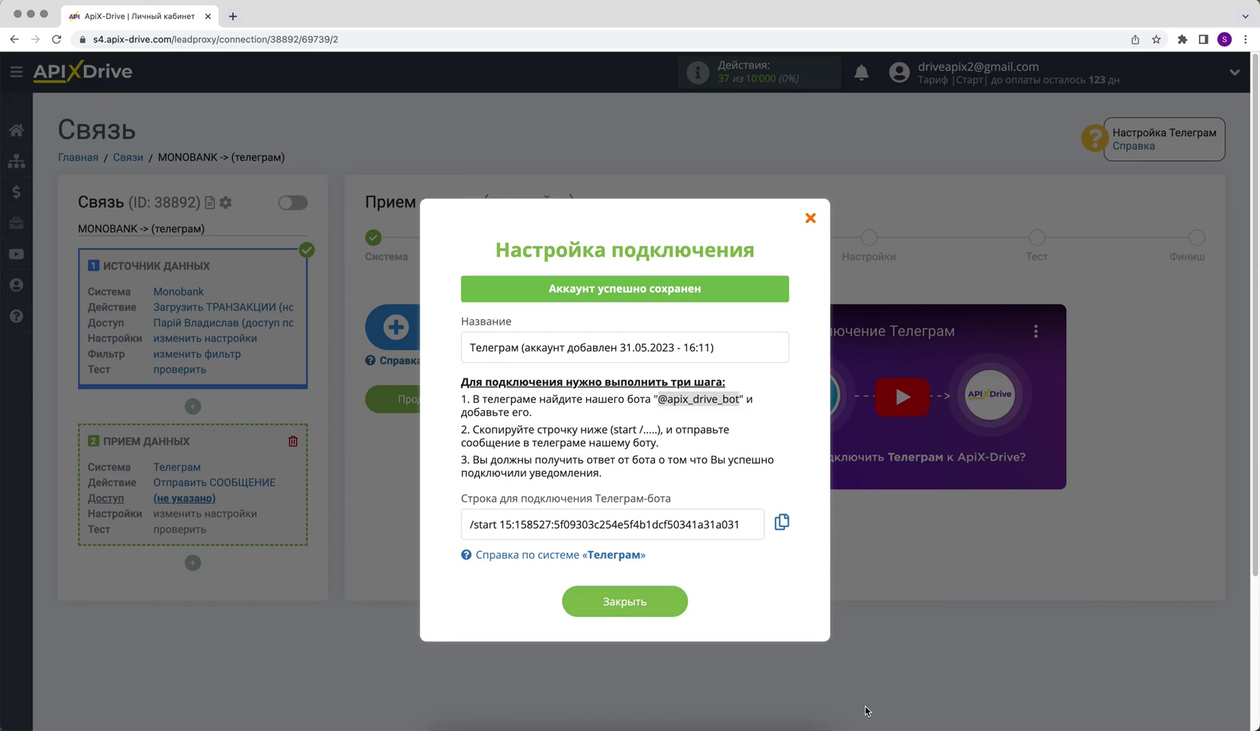
# Copy the bot connection string from the connection settings and send it to the ApiX-Drive |Notifications| bot in Telegram.
pyautogui.moveTo(471, 530); pyautogui.dragTo(657, 538)
pyautogui.rightClick(727, 521)
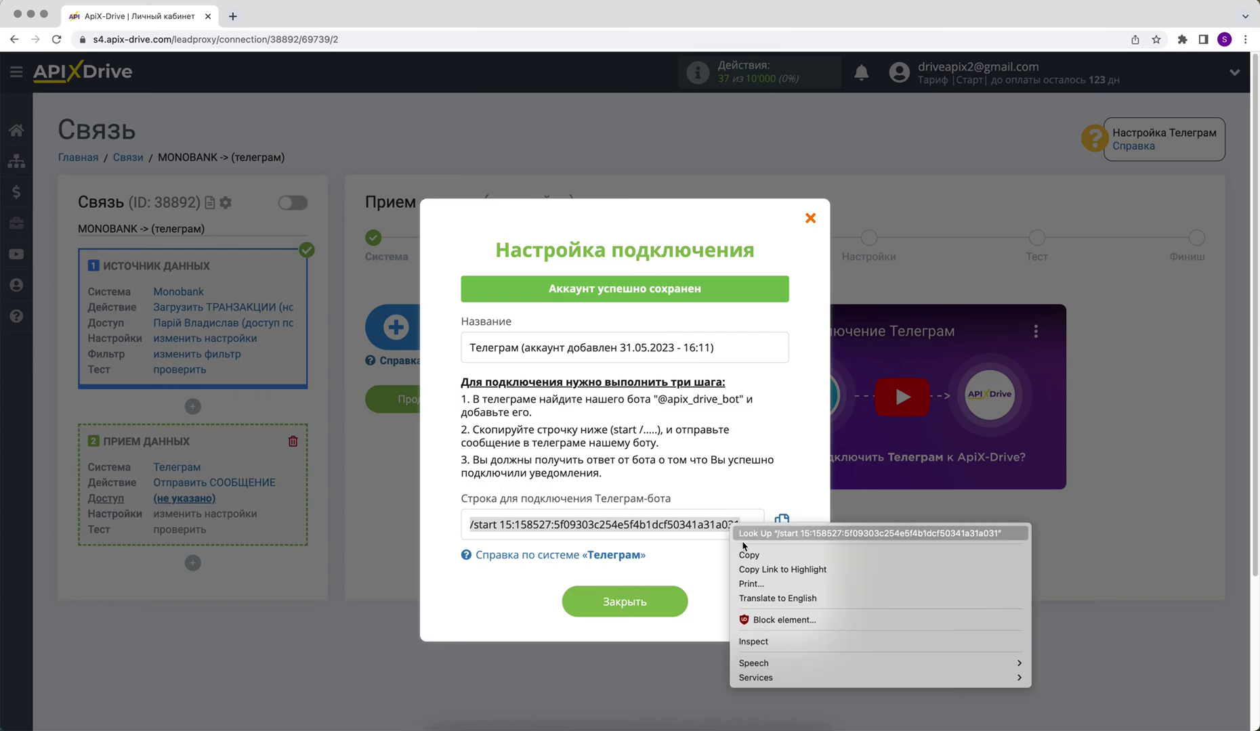
pyautogui.click(752, 561)
pyautogui.press('super+Tab')
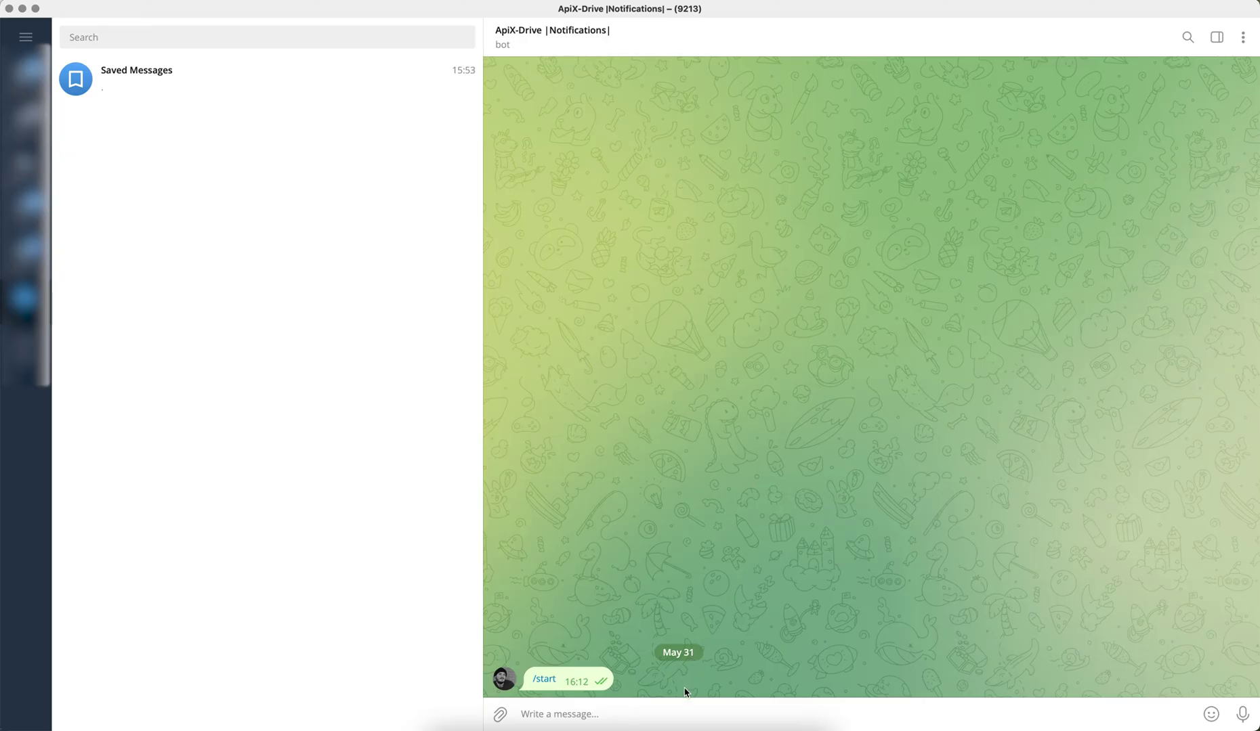
pyautogui.rightClick(684, 708)
pyautogui.click(731, 608)
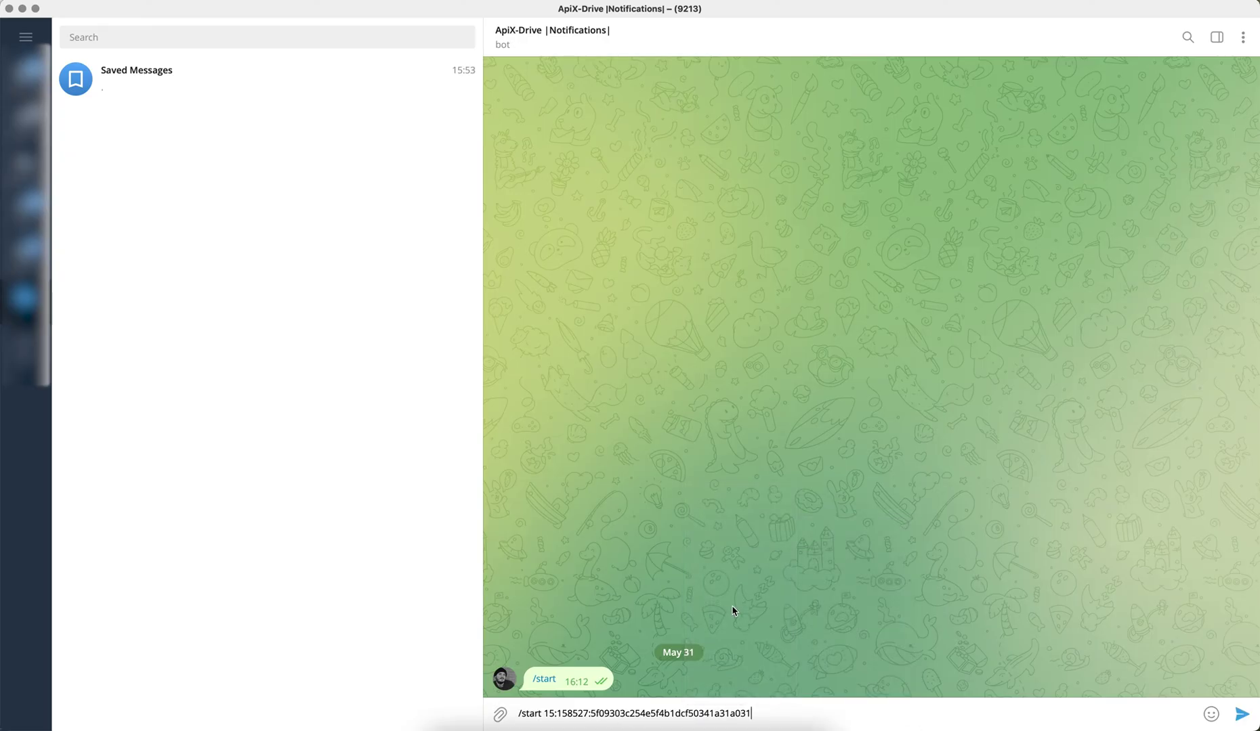
pyautogui.click(1242, 714)
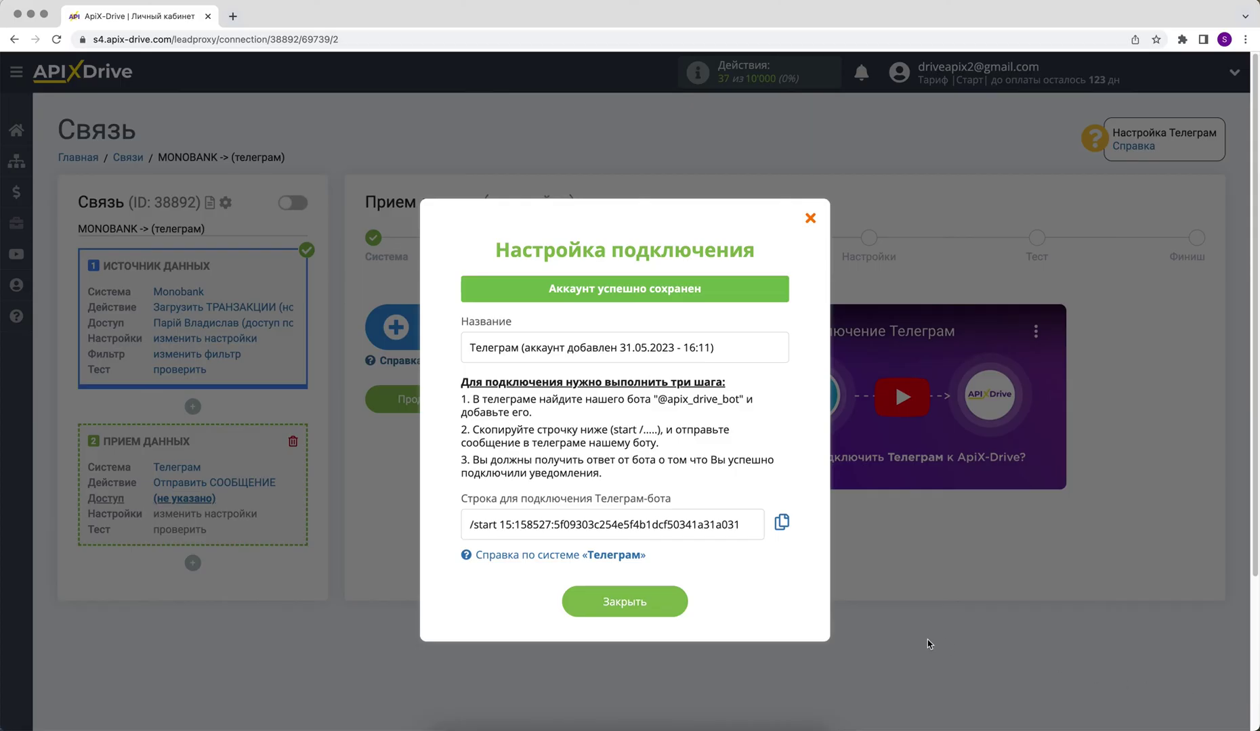
# Close the connection settings, choose the newly connected Телеграм account as the login and continue.
pyautogui.click(677, 602)
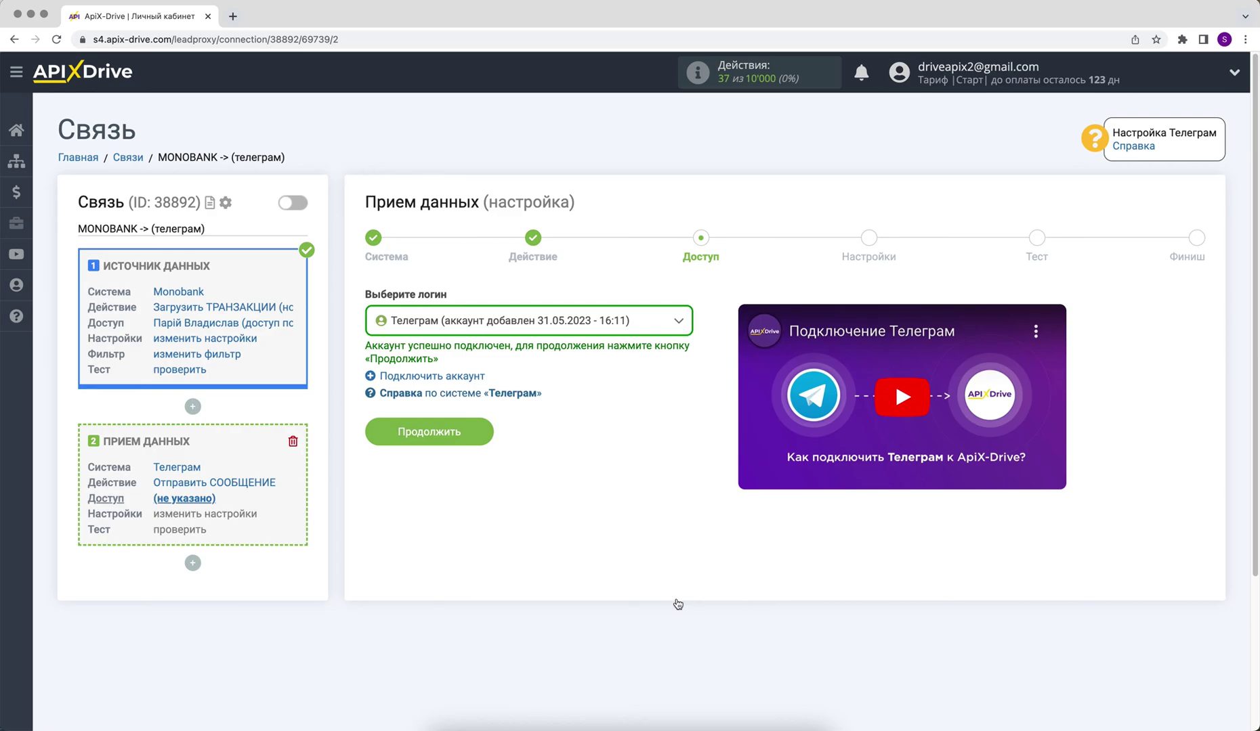
pyautogui.click(603, 319)
pyautogui.click(605, 421)
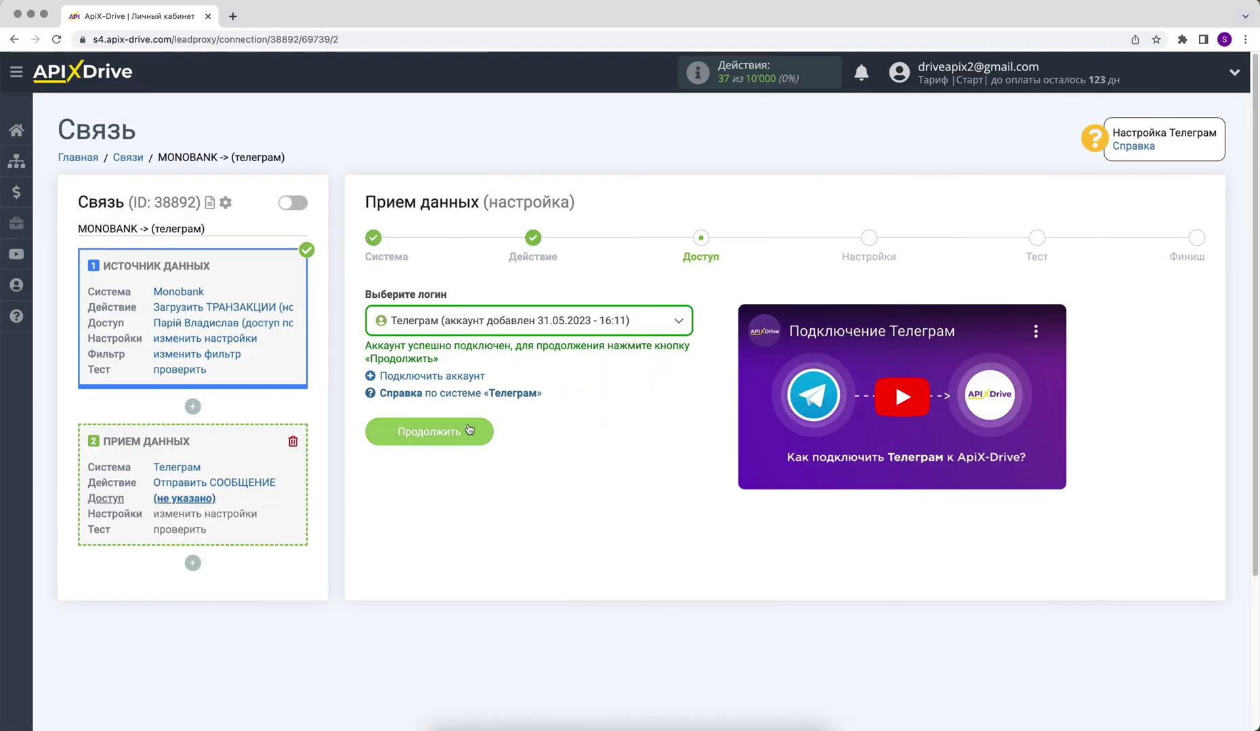
pyautogui.click(383, 432)
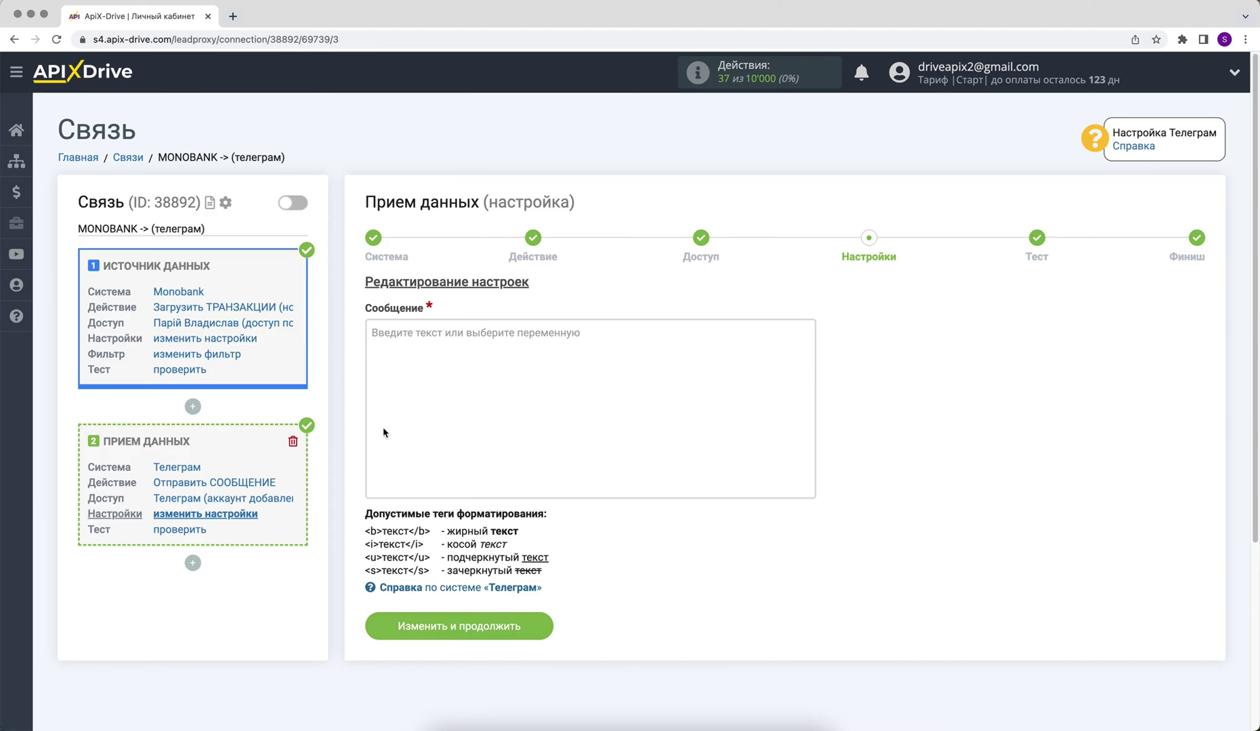
# Add Monobank's Дата и время variable to the Сообщение text, preceded by the label "Дата/Время".
pyautogui.click(405, 335)
pyautogui.scroll(-3, 404, 335)
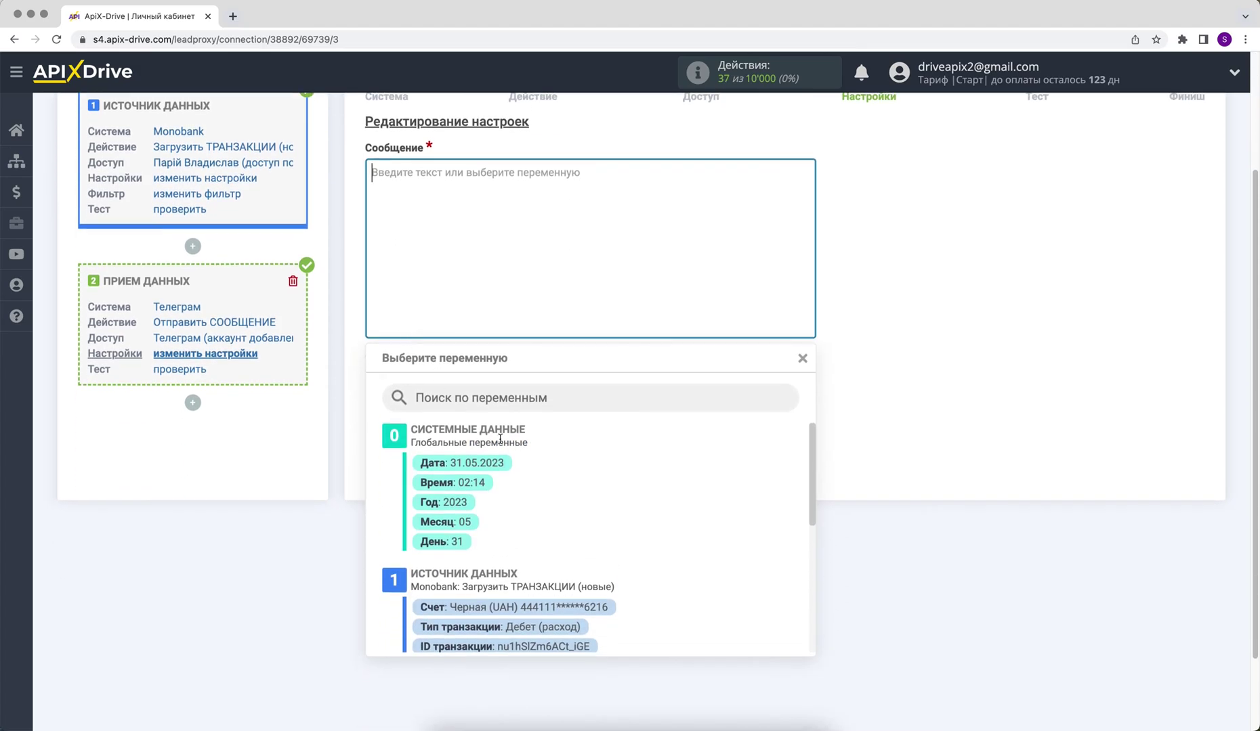
pyautogui.moveTo(809, 462); pyautogui.dragTo(814, 533)
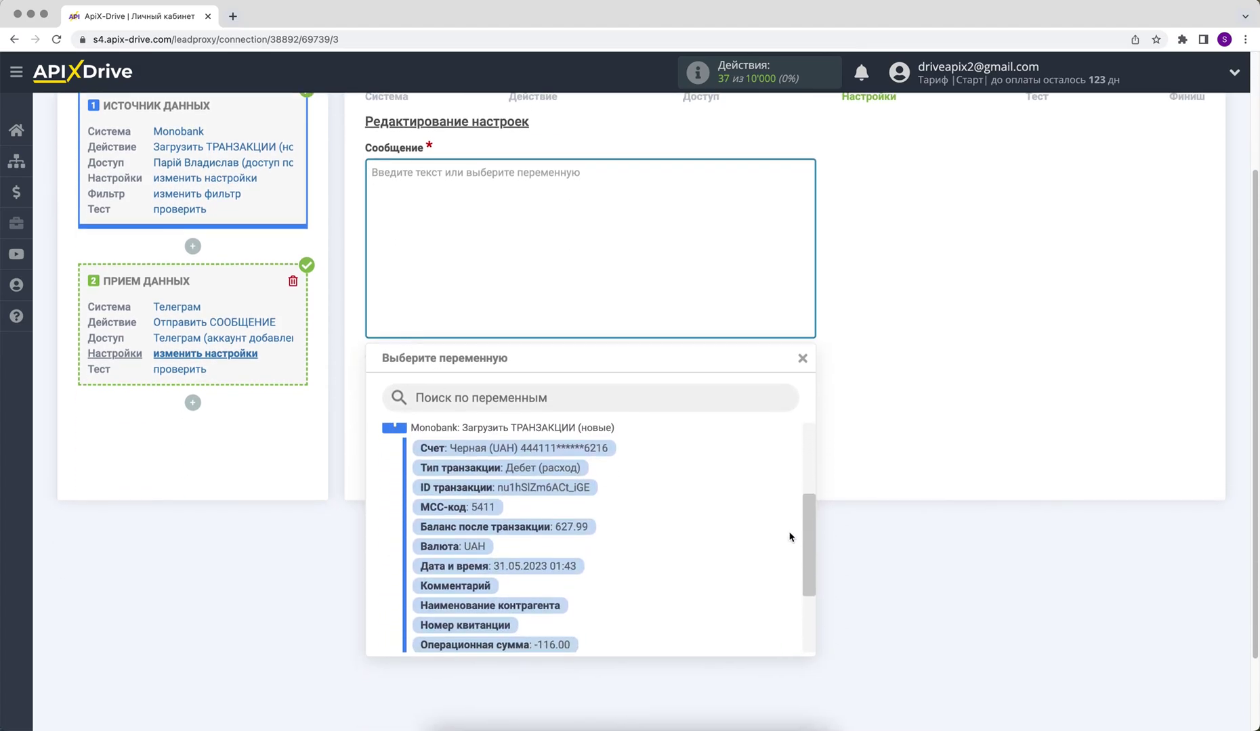
pyautogui.click(482, 573)
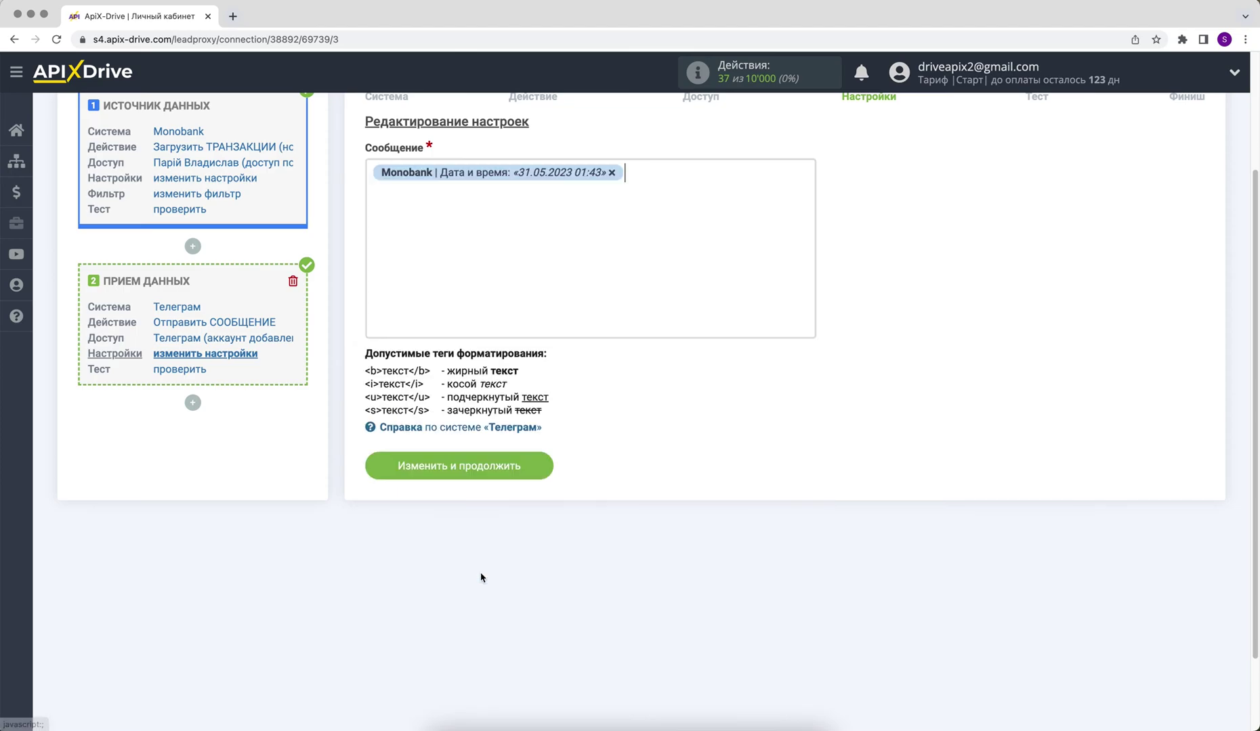
pyautogui.click(370, 166)
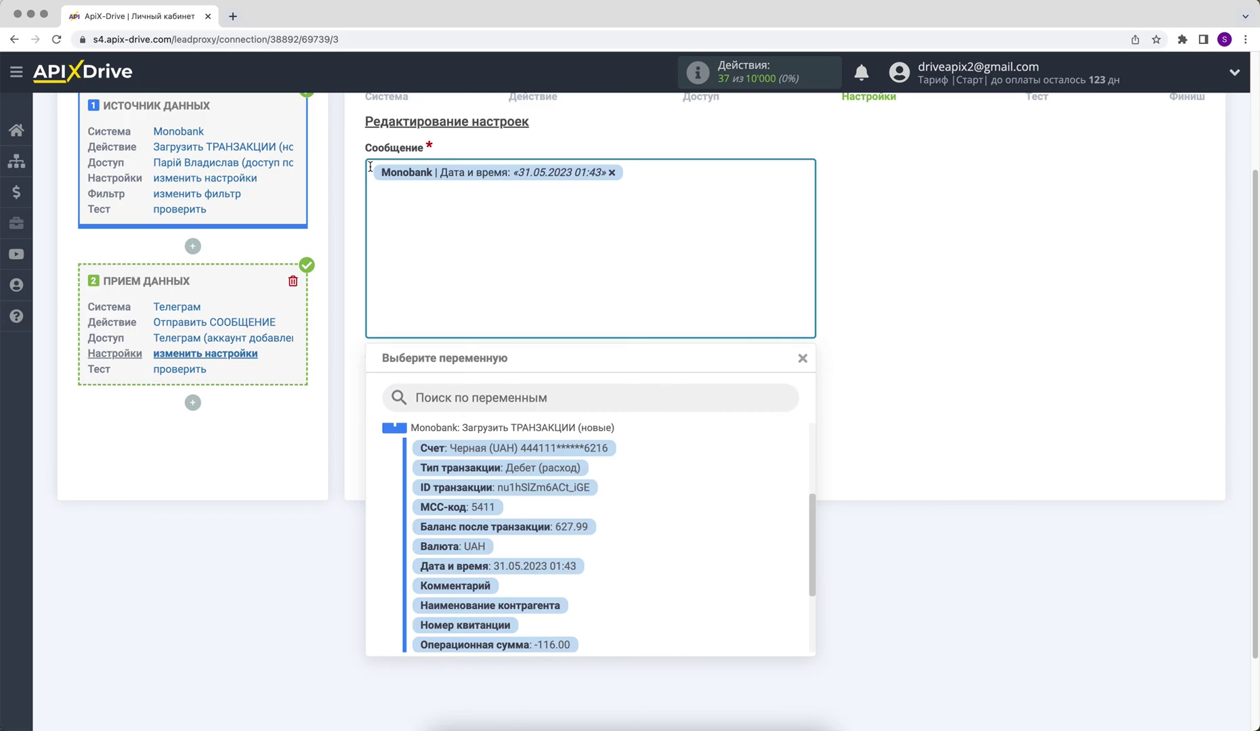
pyautogui.write('Дата/Время')
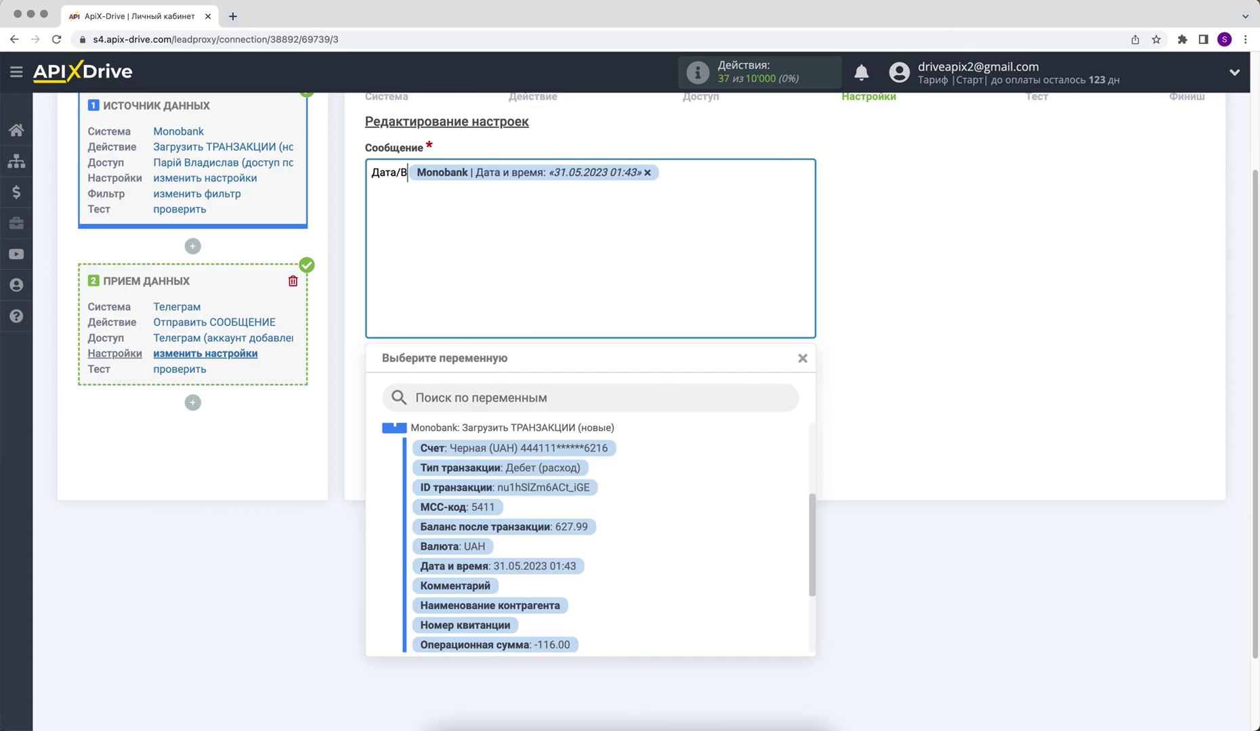
# Add a second message line with the label "Тип транзакции" followed by the Monobank Тип транзакции variable.
pyautogui.click(717, 177)
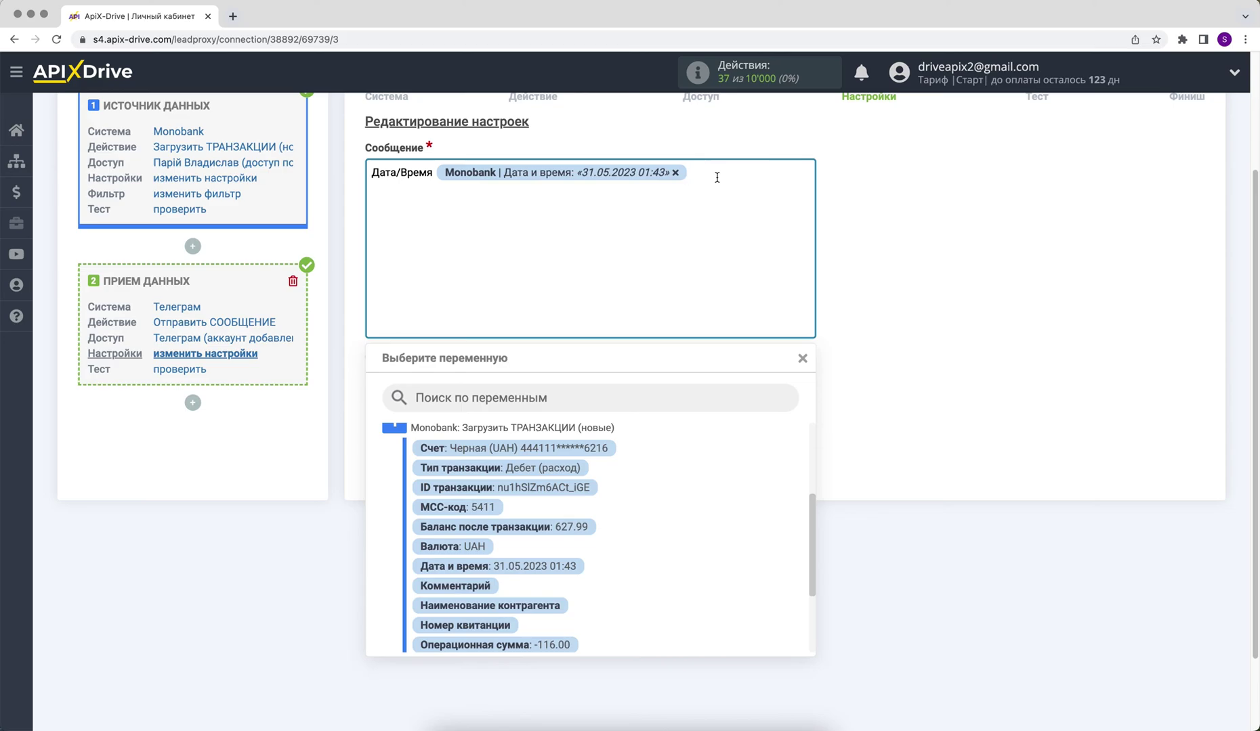
pyautogui.press('Return')
pyautogui.write('Тип транзакции')
pyautogui.click(565, 468)
# Add a third message line labelled "Сумма" with the Monobank Сумма variable.
pyautogui.press('Return')
pyautogui.write('Сумма')
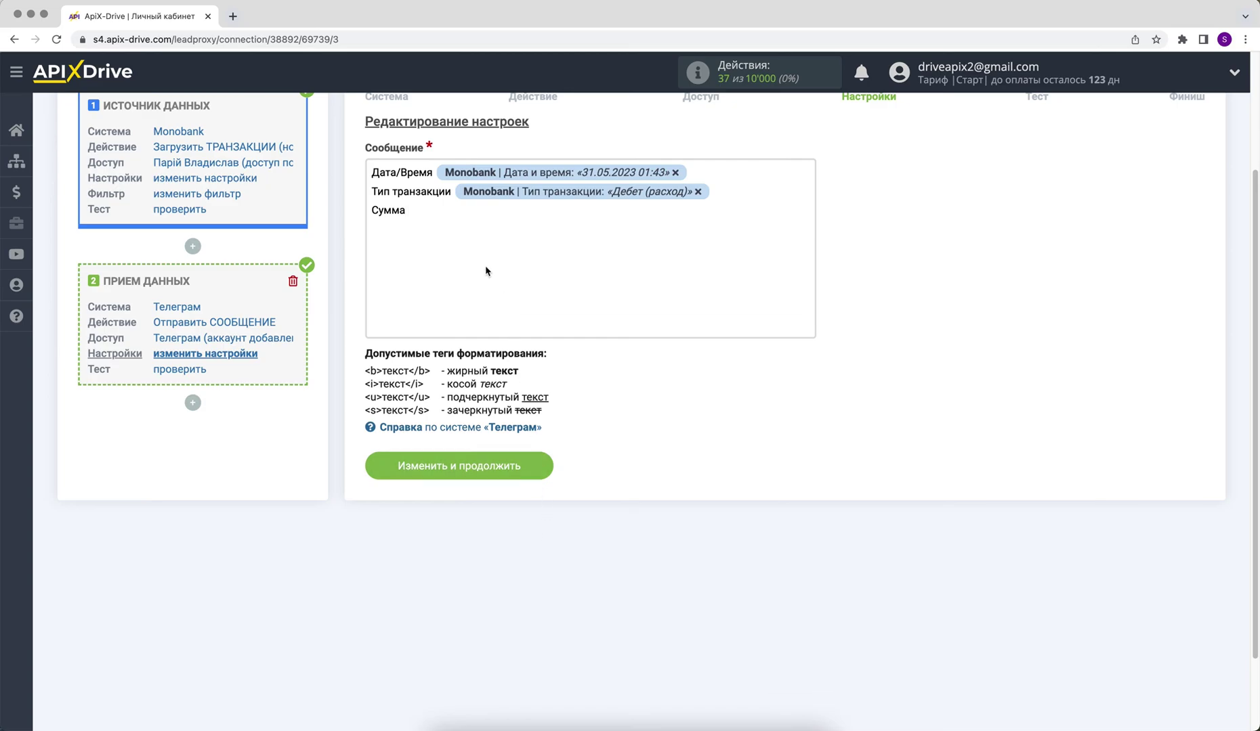
pyautogui.click(470, 238)
pyautogui.moveTo(813, 464); pyautogui.dragTo(811, 571)
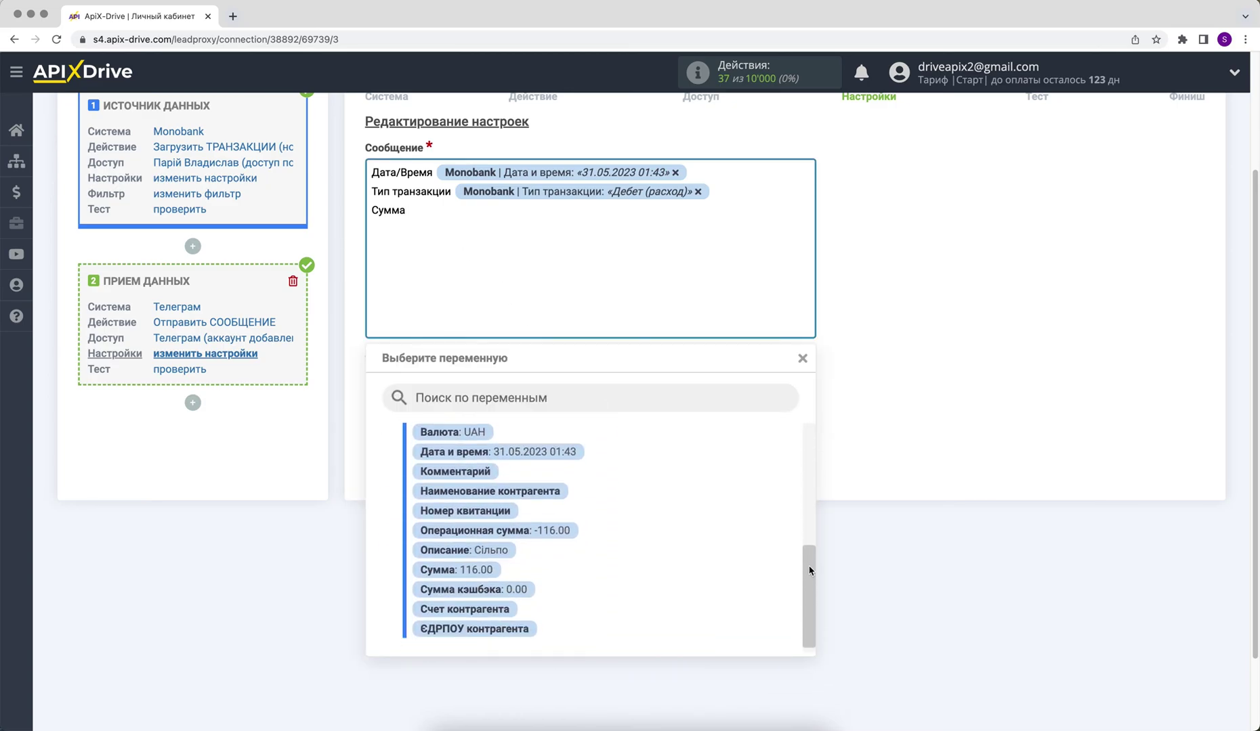
pyautogui.click(480, 577)
# Add a fourth message line labelled "Счет" with the Monobank Счет variable, and save the message settings to continue.
pyautogui.press('Return')
pyautogui.write('Счет')
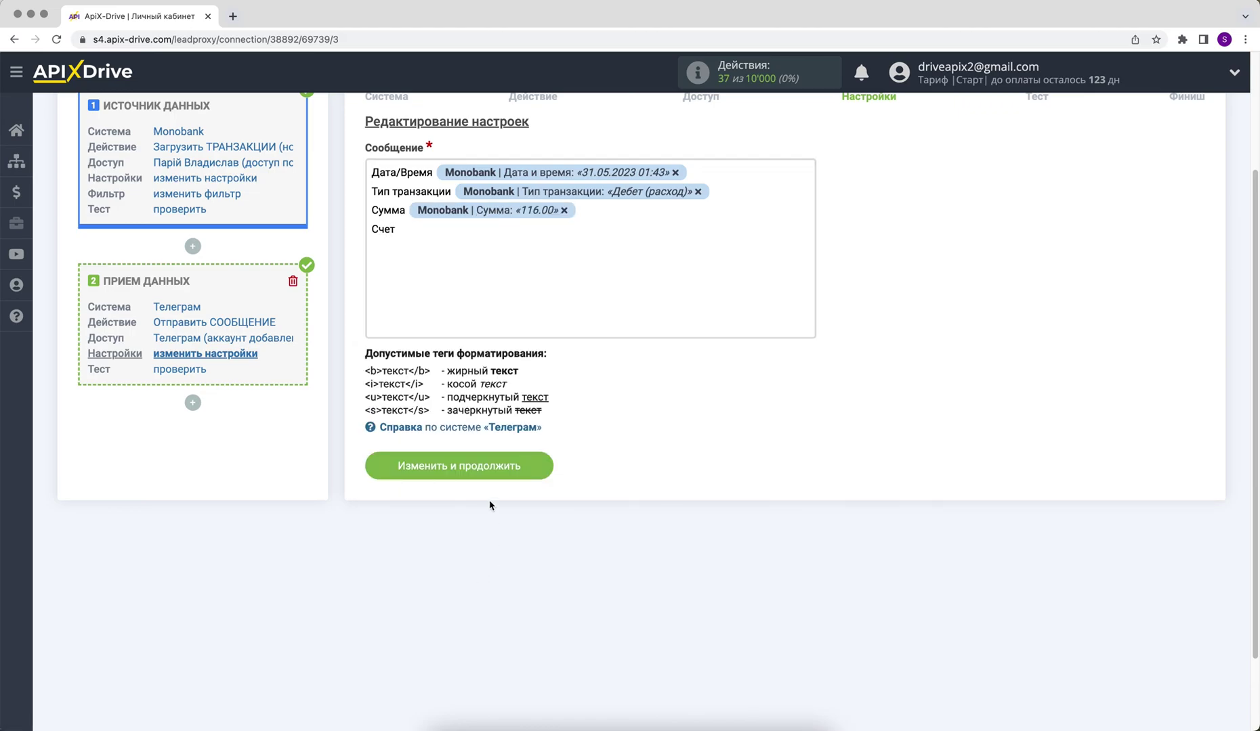
pyautogui.click(438, 233)
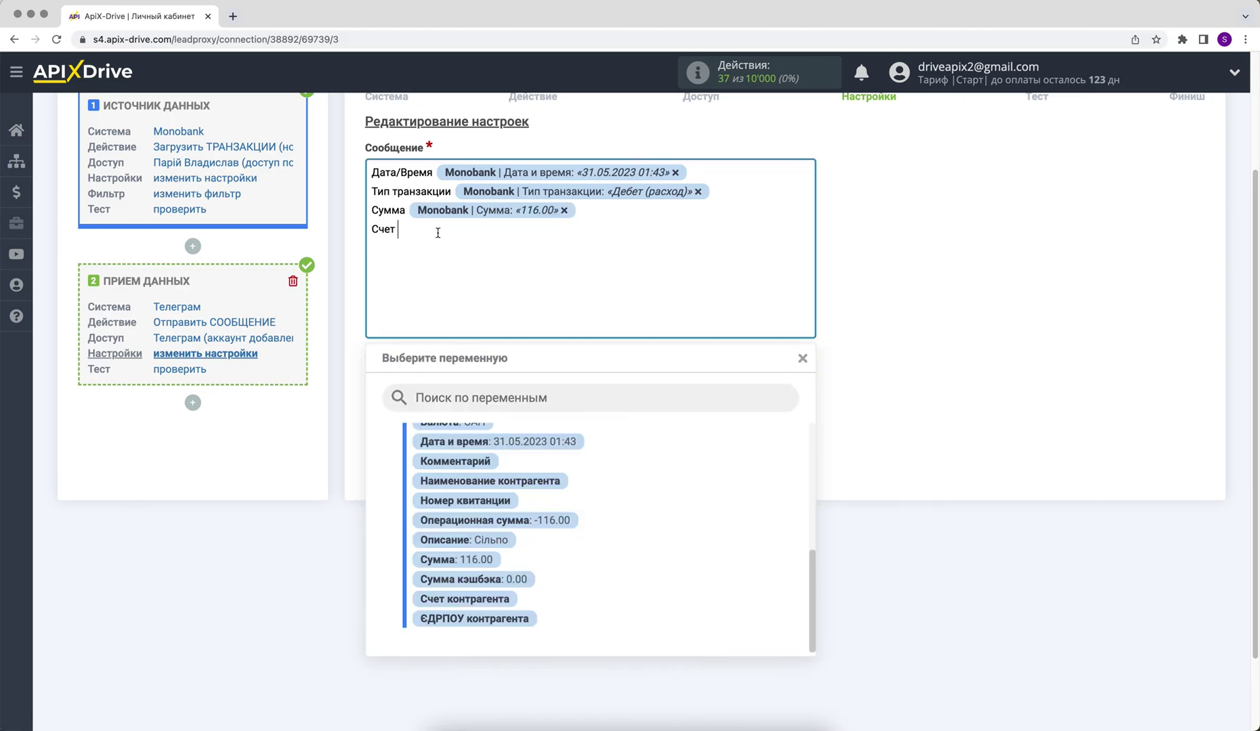
pyautogui.scroll(3, 472, 477)
pyautogui.click(472, 476)
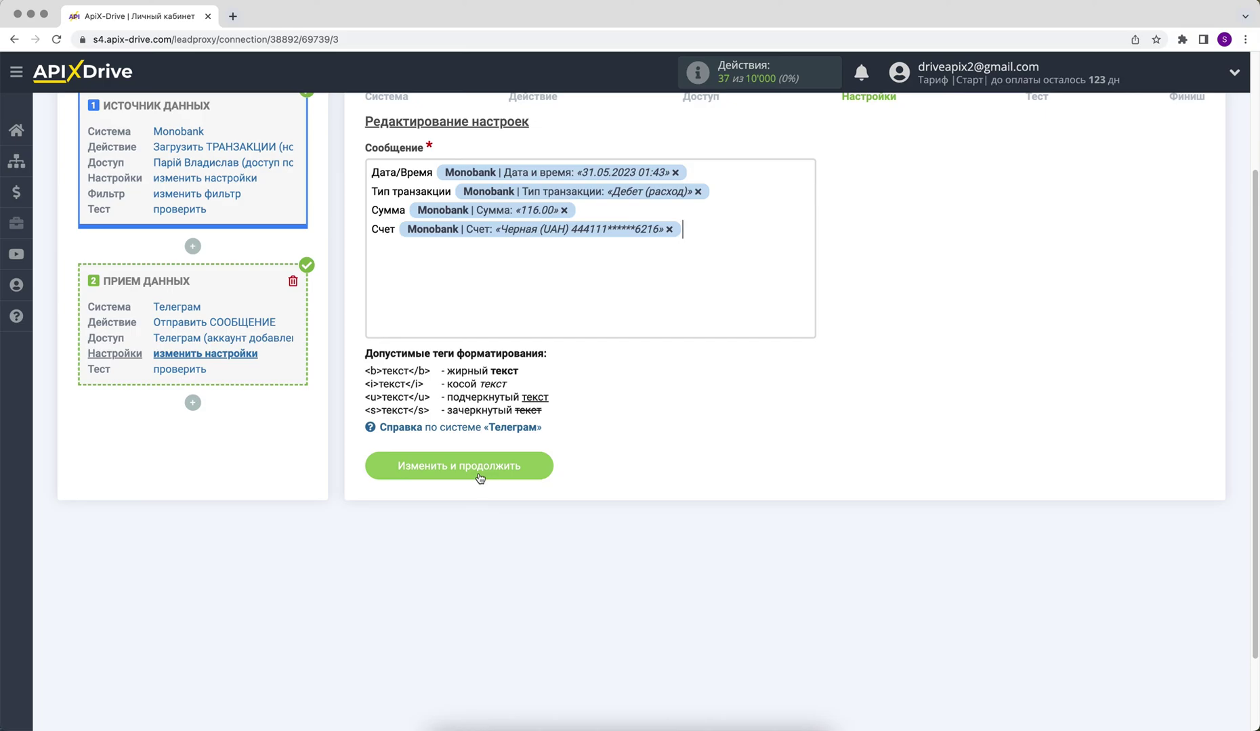
pyautogui.click(406, 466)
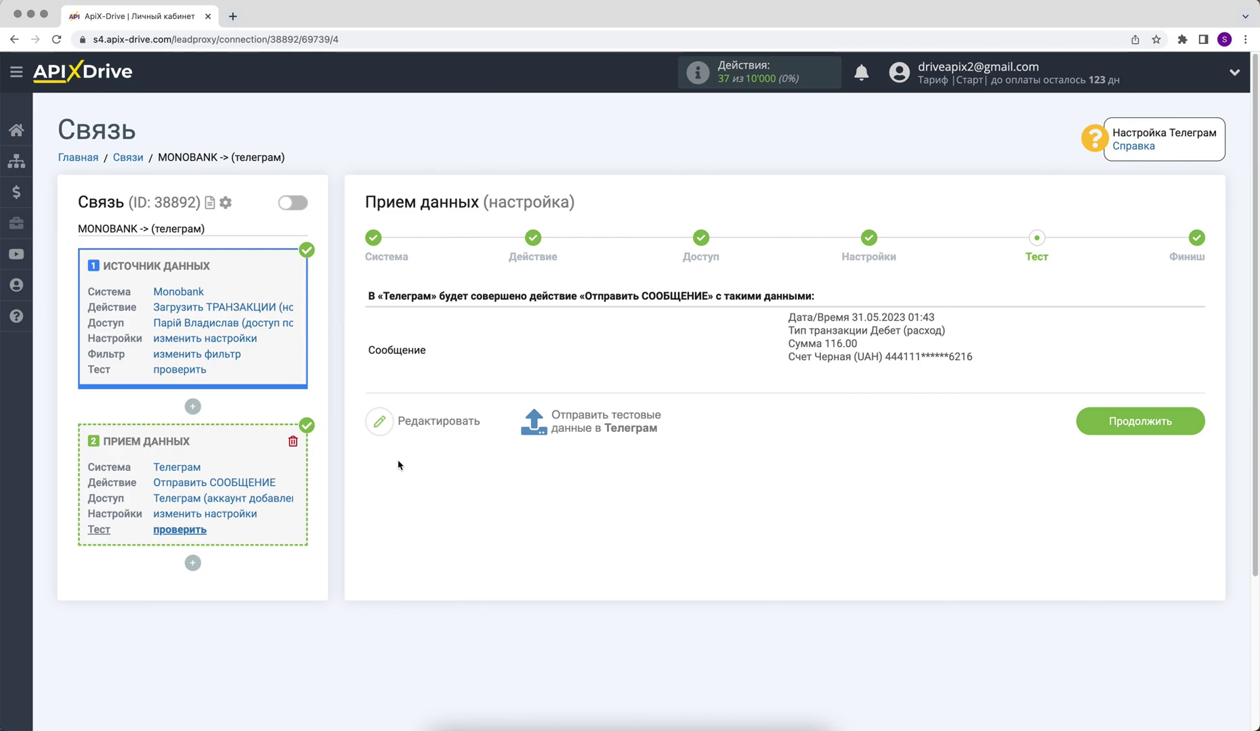
# Send the test data to Телеграм, check the message in the Telegram bot chat and return to ApiX-Drive.
pyautogui.click(546, 422)
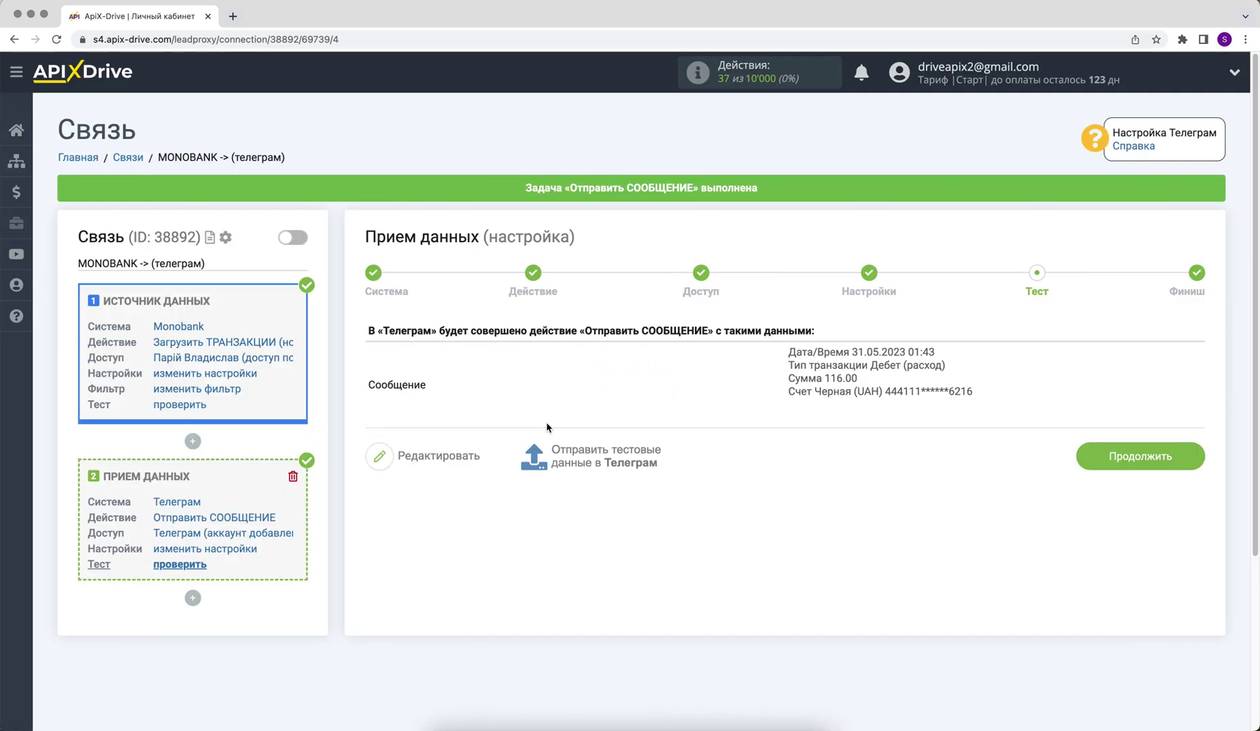
pyautogui.press('super+Tab')
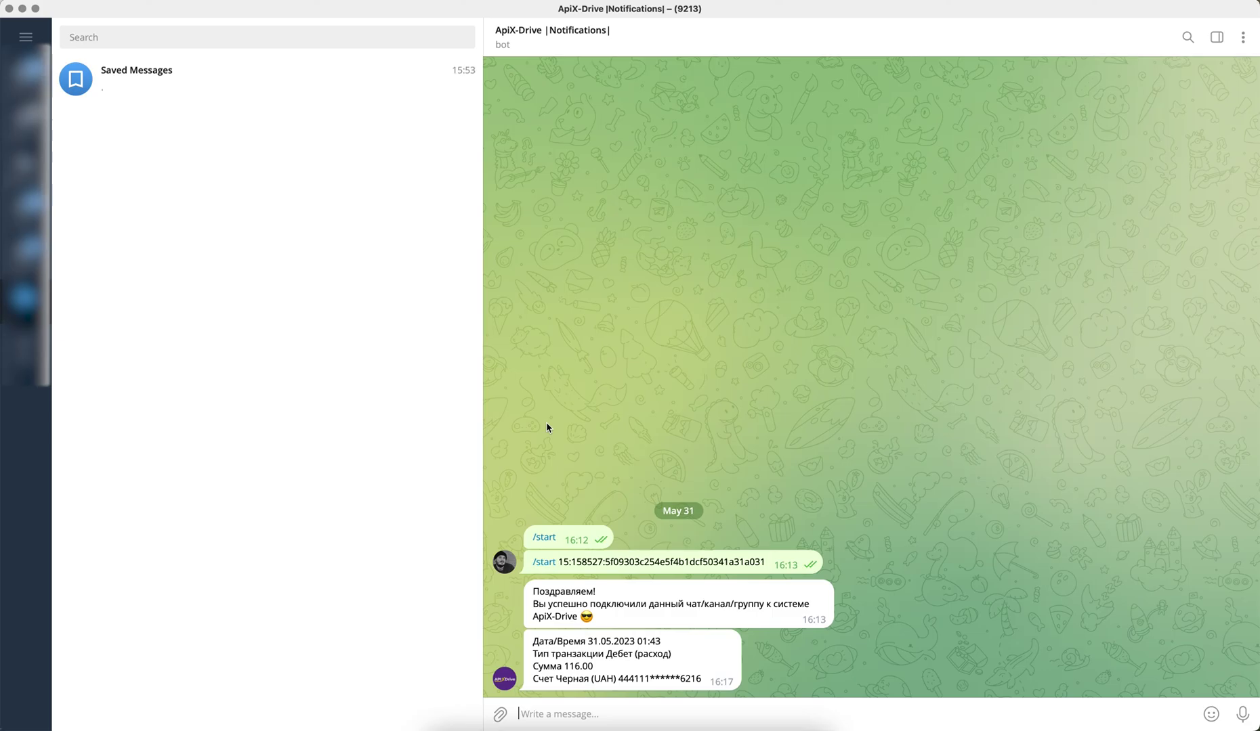
pyautogui.press('super+Tab')
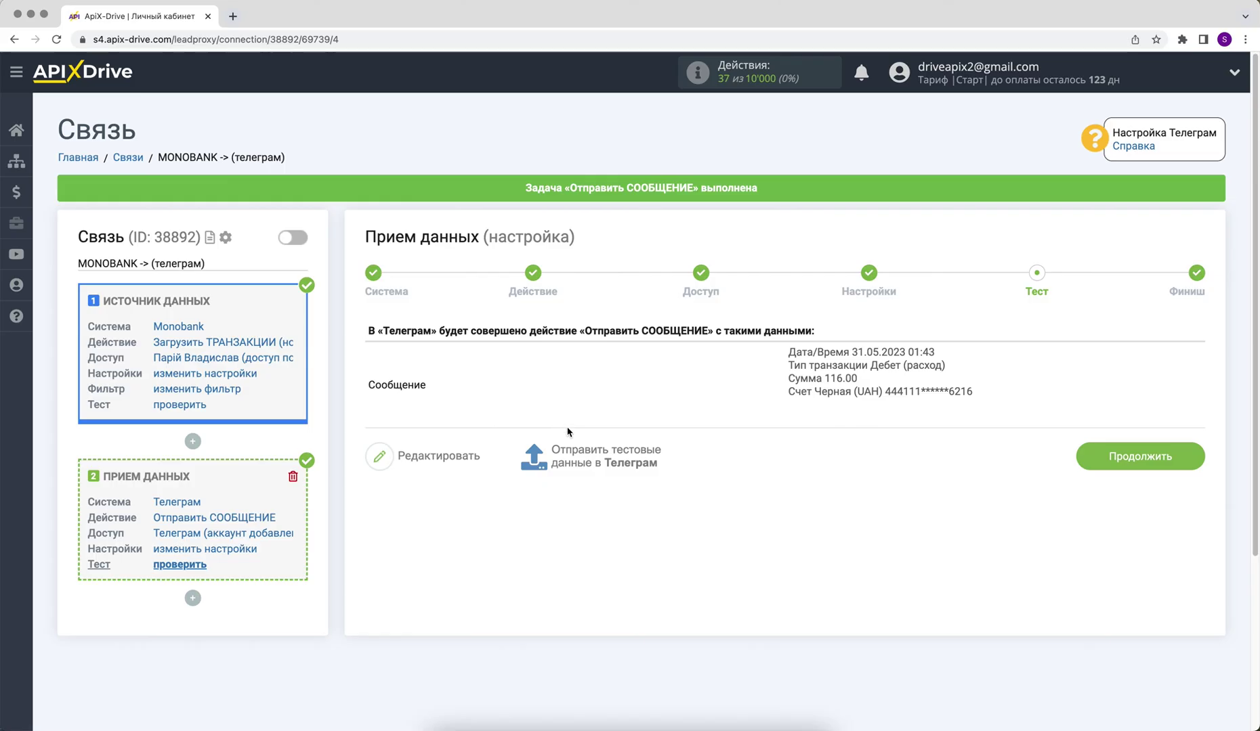
# Finish the data destination setup with auto-update enabled, and set the connection's update interval to 5 минут.
pyautogui.click(1095, 467)
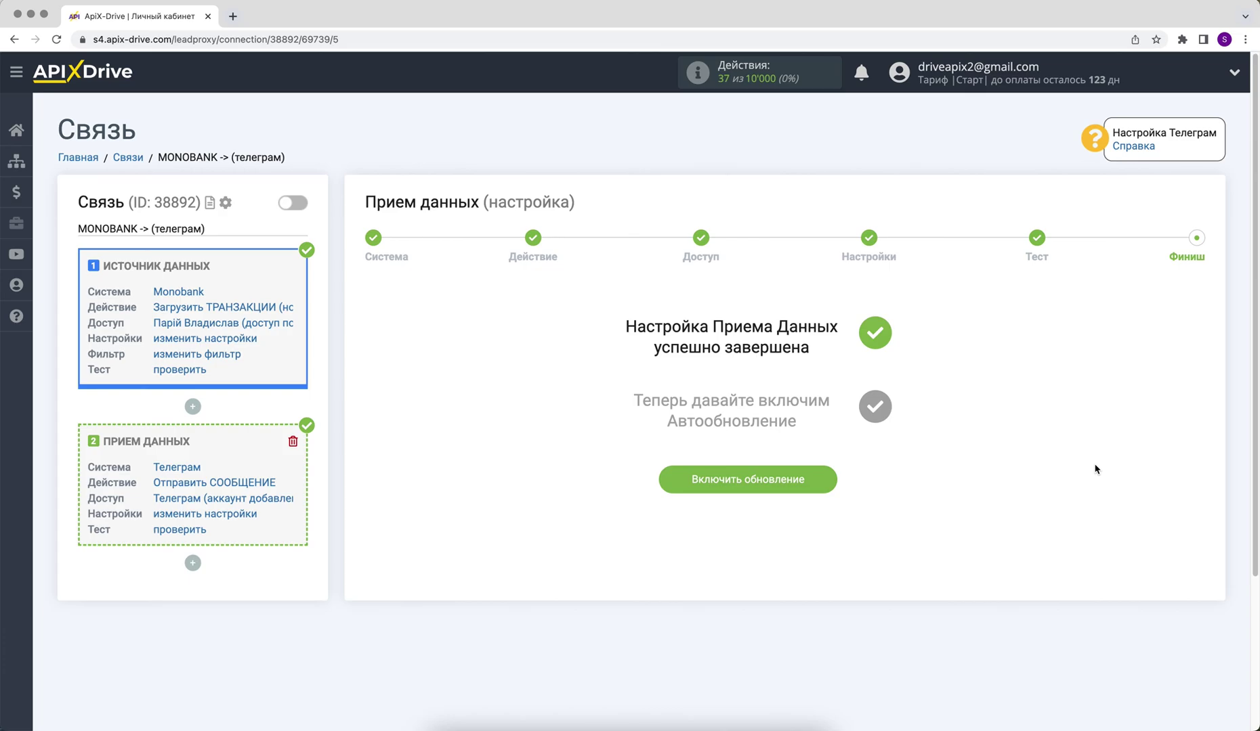
pyautogui.click(681, 487)
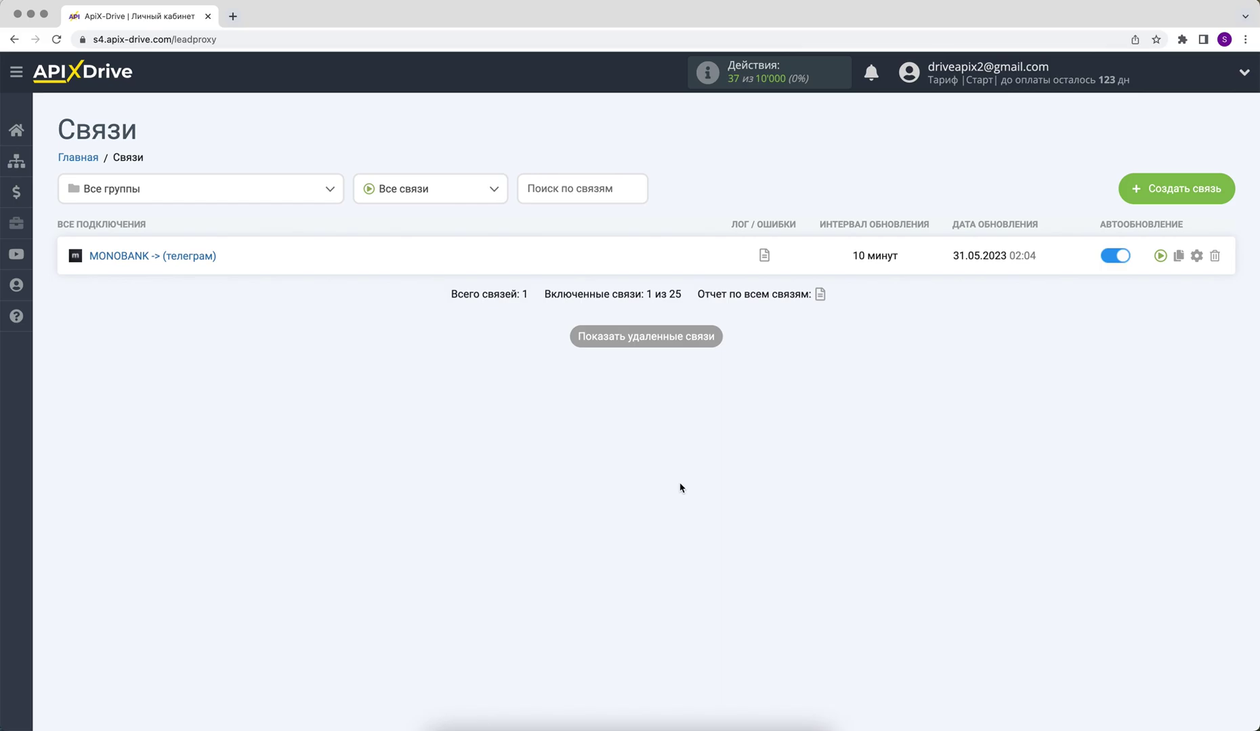
pyautogui.click(1195, 256)
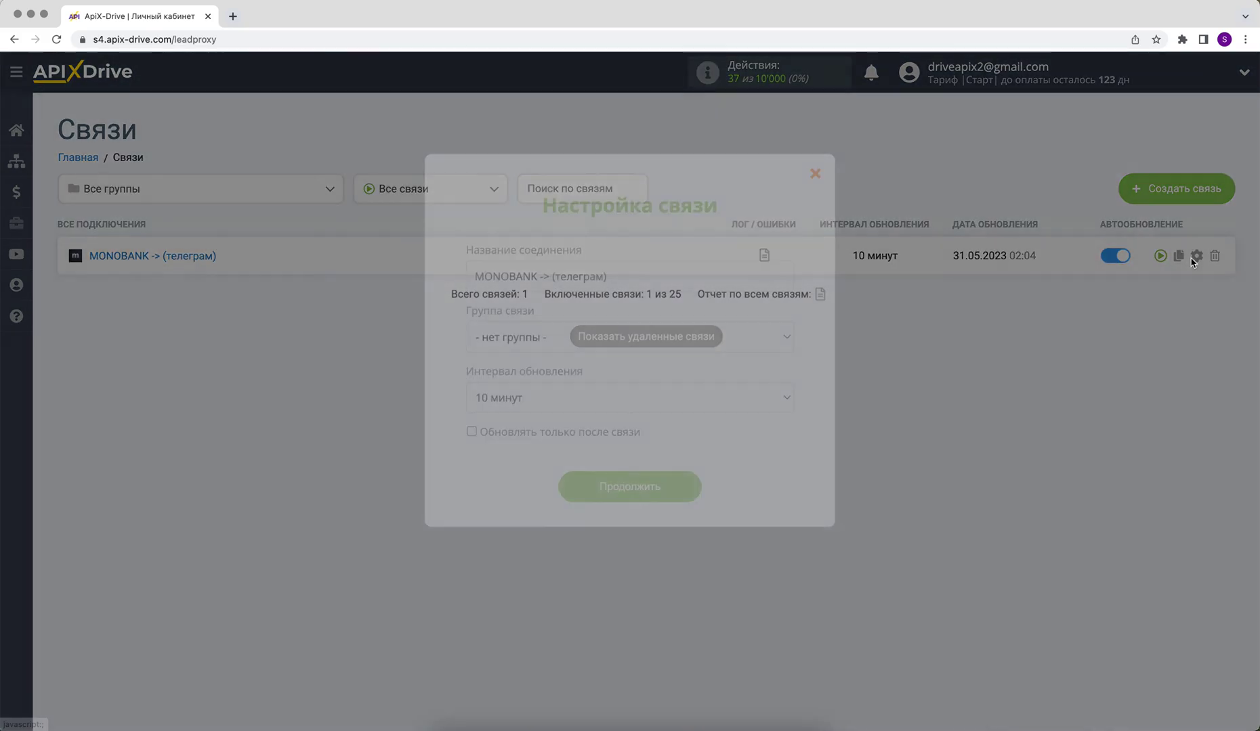
pyautogui.click(703, 395)
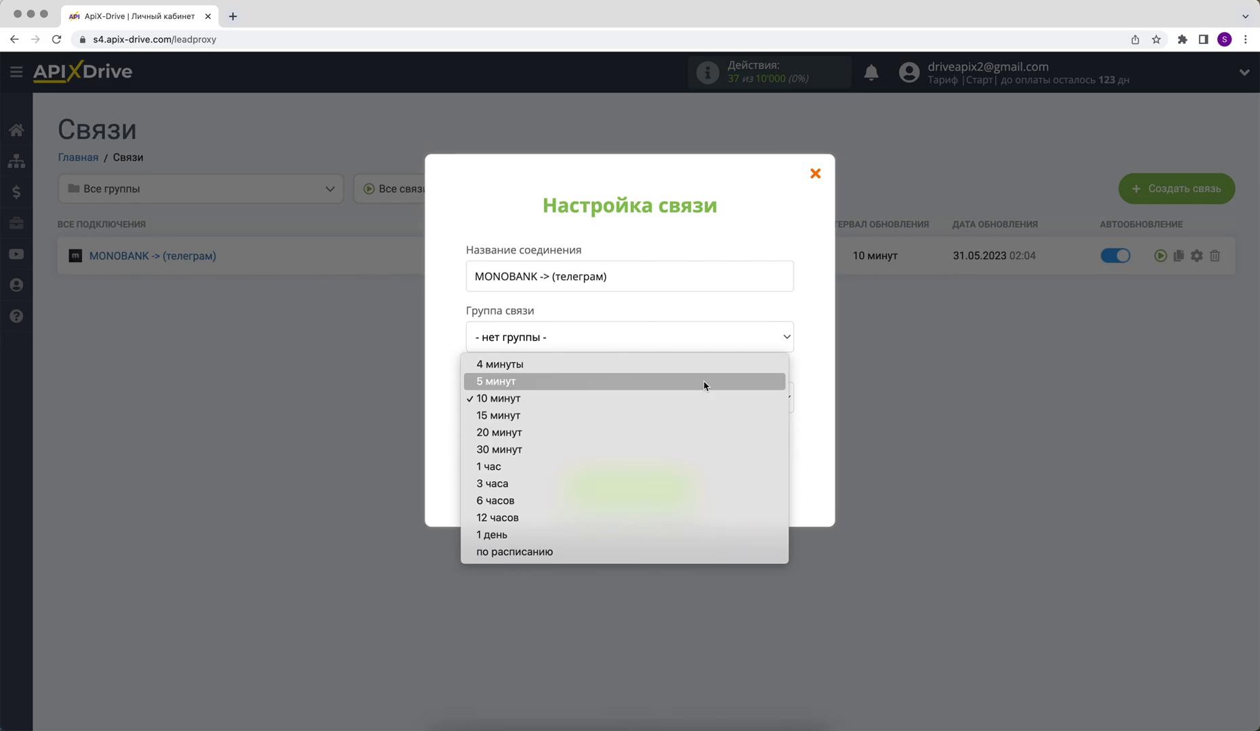
pyautogui.click(703, 382)
pyautogui.click(590, 484)
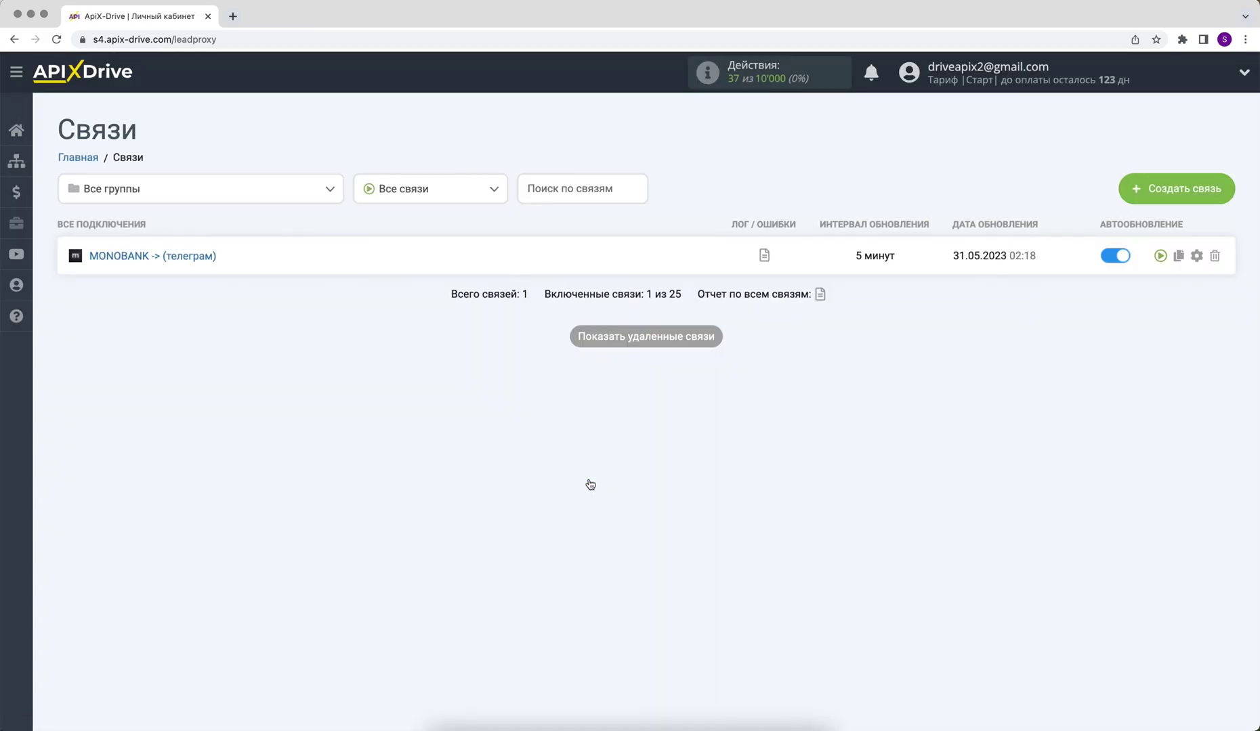